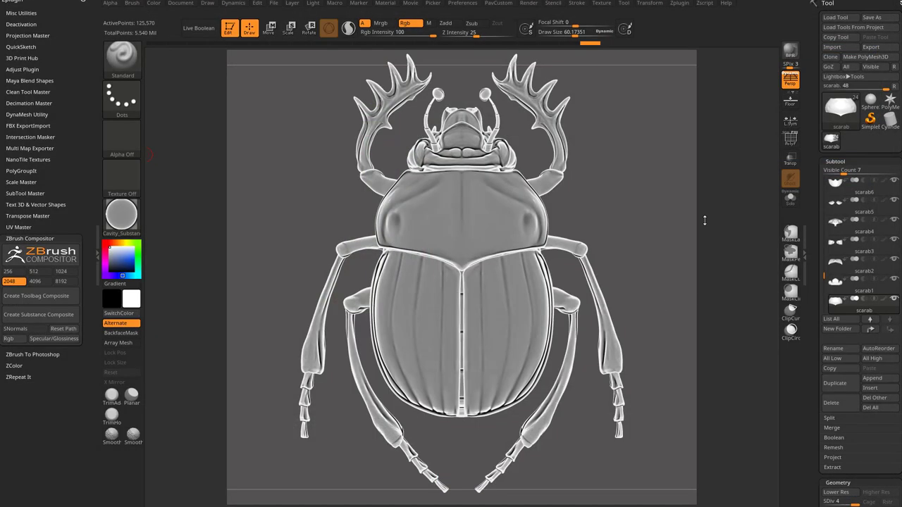
Switch the scarab's material to StartupMaterial and create a Substance composite from the current view
{"action": "left_click", "coordinate": [121, 214]}
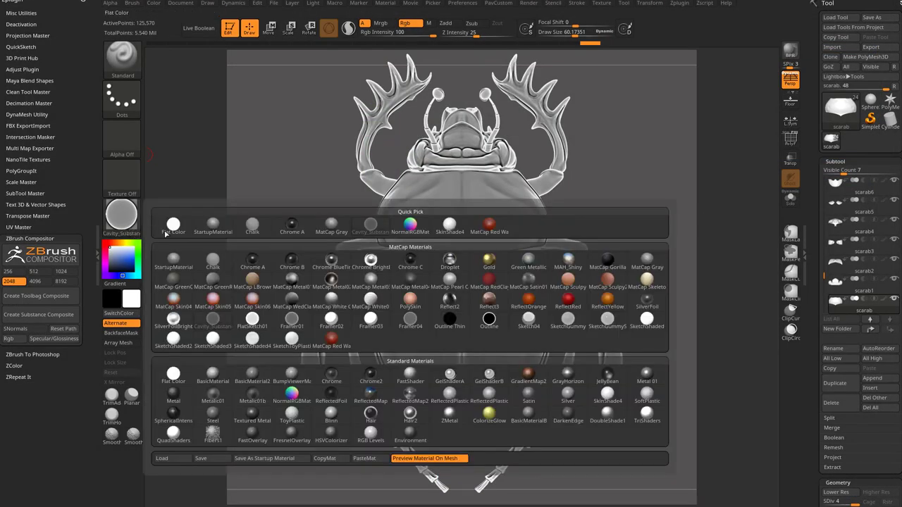
{"action": "left_click", "coordinate": [173, 262]}
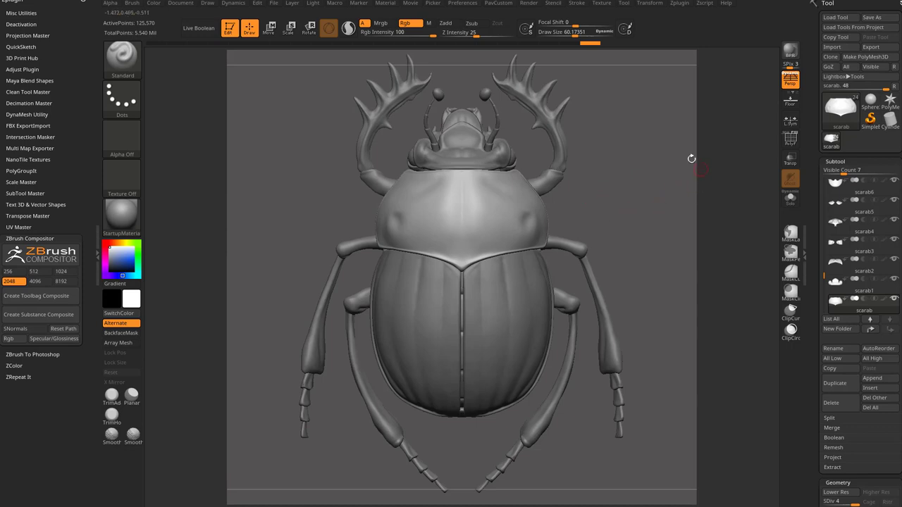
{"action": "left_click", "coordinate": [181, 4]}
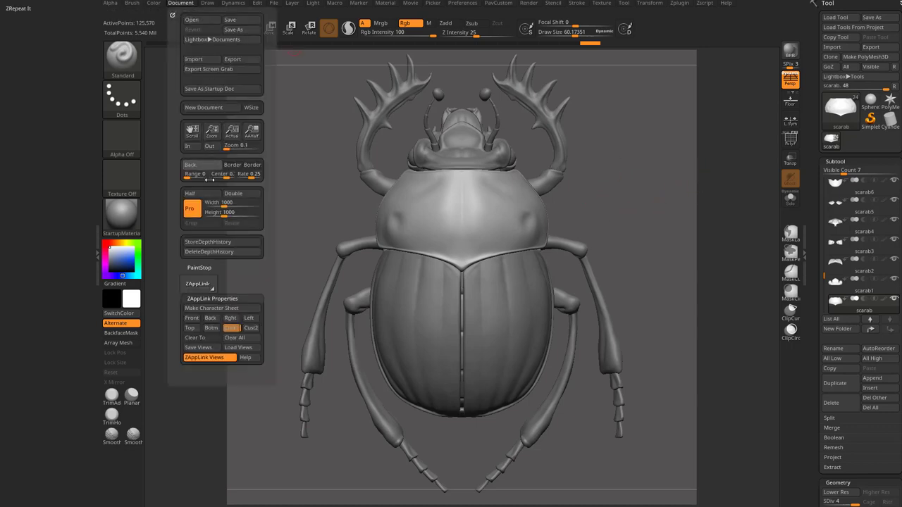
{"action": "left_click_drag", "start_coordinate": [211, 131], "coordinate": [212, 120]}
{"action": "left_click_drag", "start_coordinate": [645, 209], "coordinate": [591, 224]}
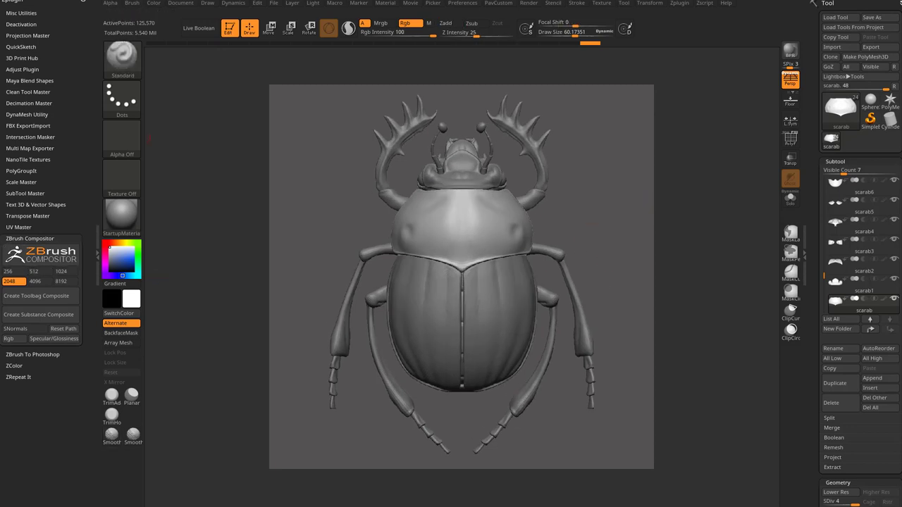
{"action": "left_click", "coordinate": [39, 314]}
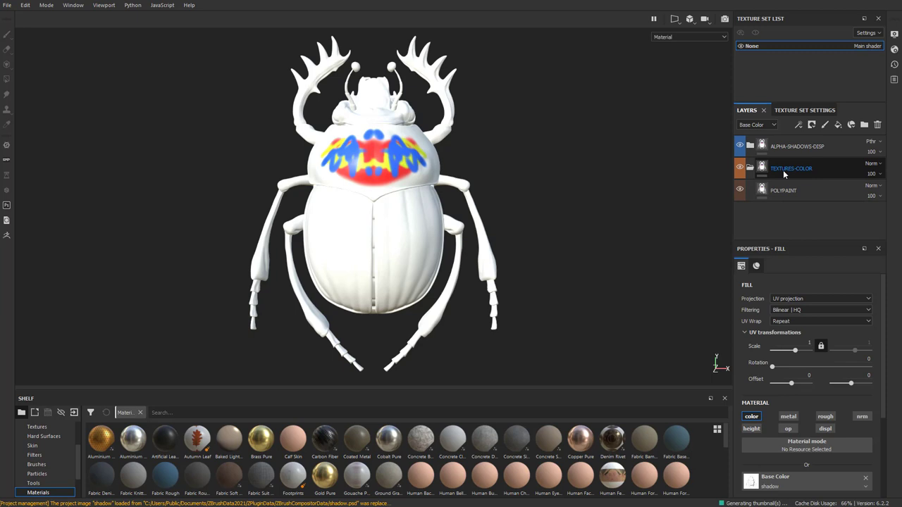
Hide the POLYPAINT layer and add the Steel Rust and Wear material directly above it in the TEXTURES-COLOR folder
{"action": "left_click", "coordinate": [740, 188]}
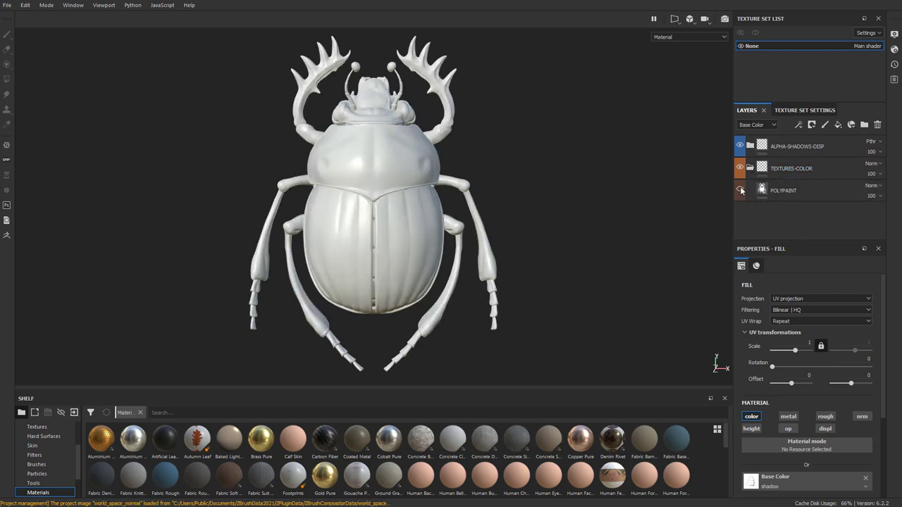
{"action": "left_click", "coordinate": [200, 412]}
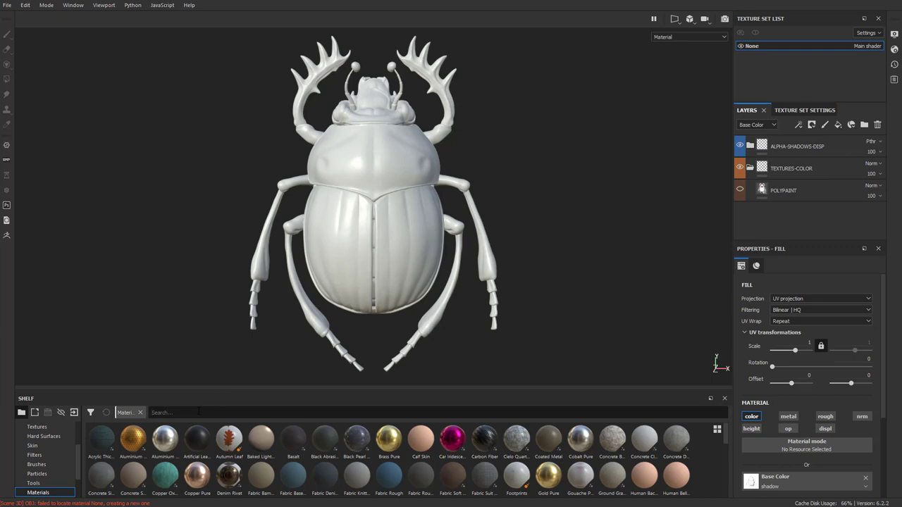
{"action": "type", "text": "steel"}
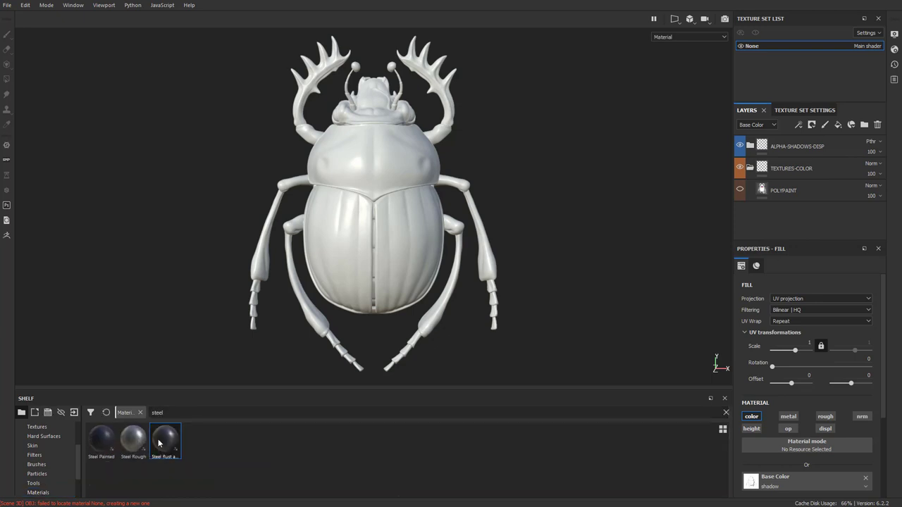
{"action": "left_click_drag", "start_coordinate": [158, 443], "coordinate": [807, 185]}
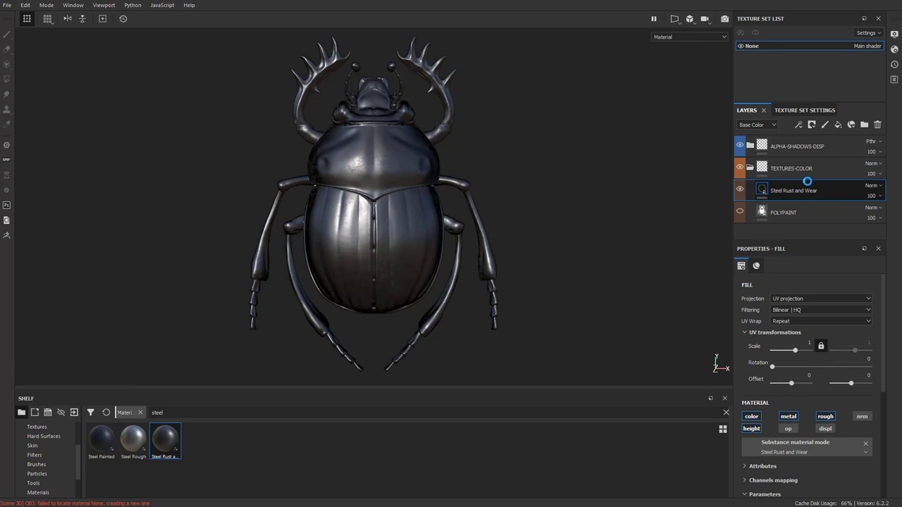
Search the shelf for wood, switch to the smart materials and preview the wood variants
{"action": "left_click_drag", "start_coordinate": [168, 413], "coordinate": [130, 412]}
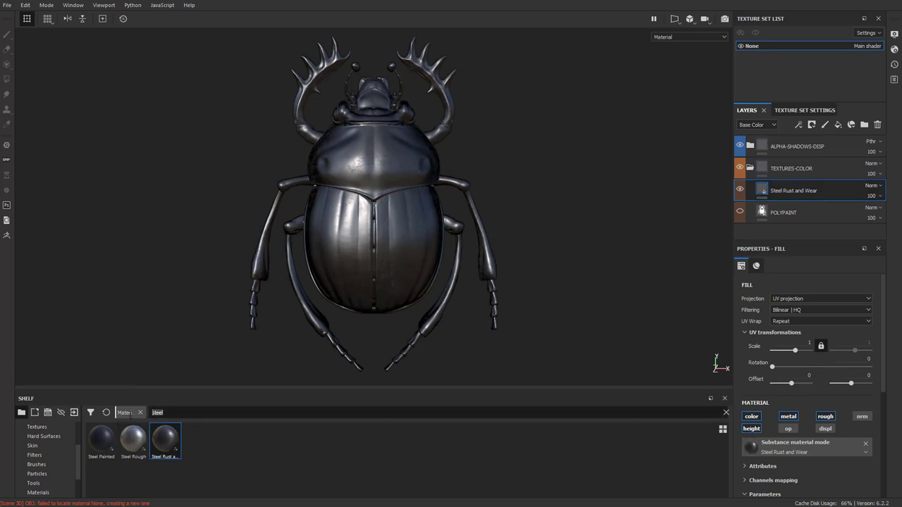
{"action": "type", "text": "wood"}
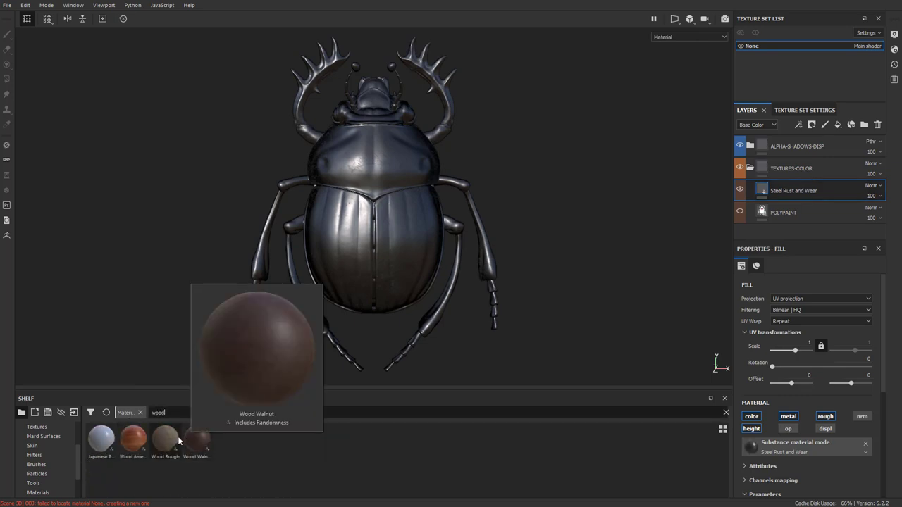
{"action": "mouse_move", "coordinate": [164, 438]}
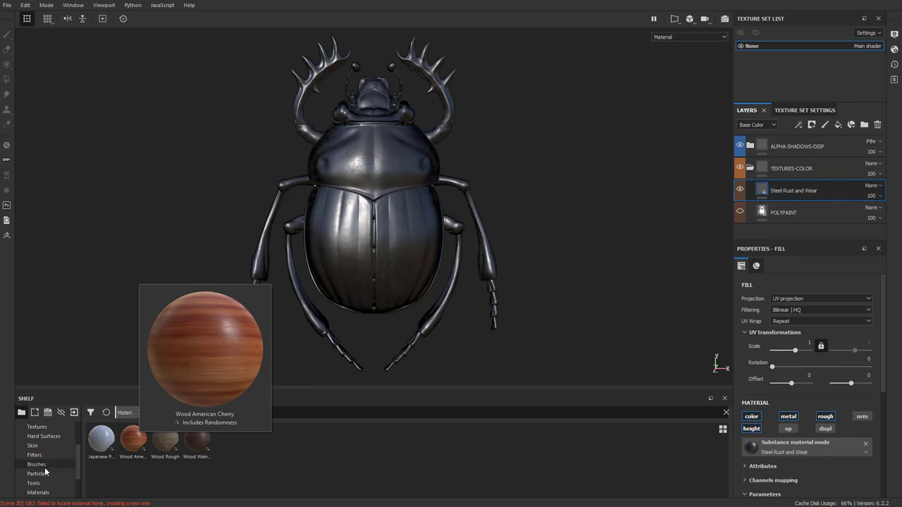
{"action": "scroll", "coordinate": [45, 475], "scroll_direction": "down", "scroll_amount": 1}
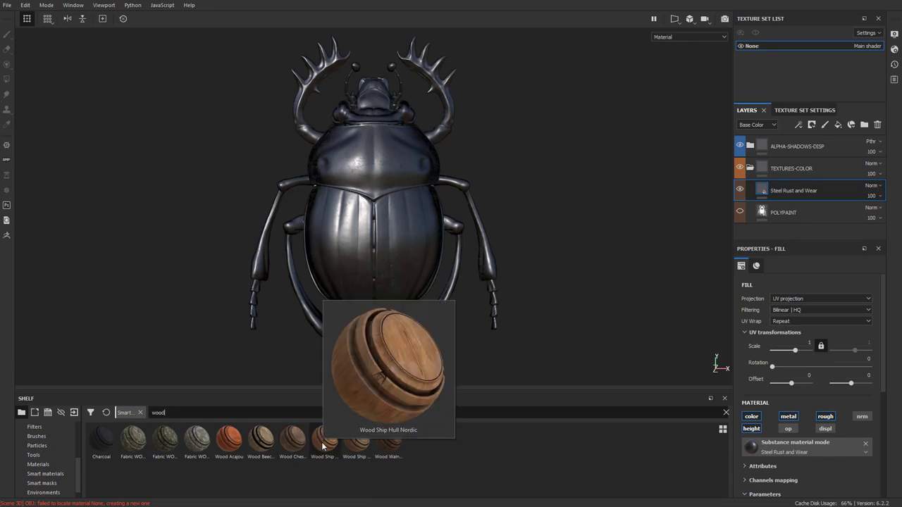
{"action": "mouse_move", "coordinate": [351, 444]}
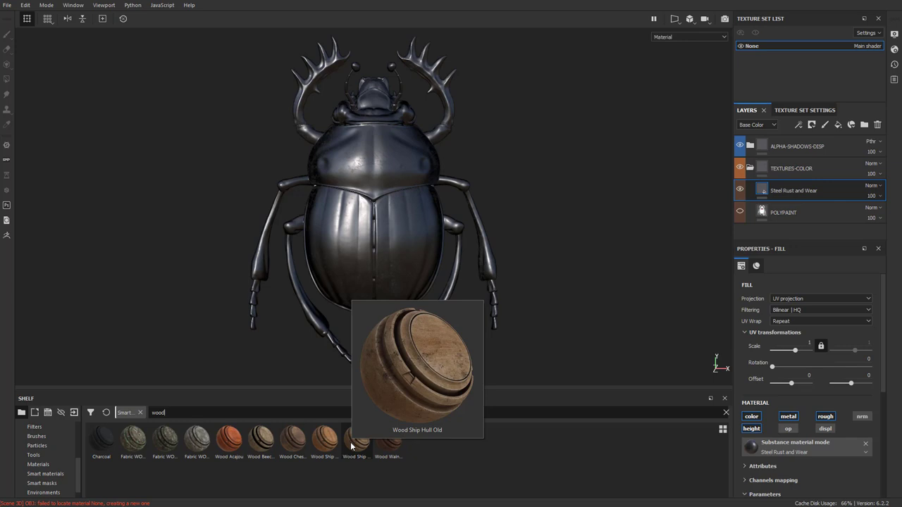
Add the Wood Ship Hull Old smart material above the Steel Rust and Wear layer and expand its folder
{"action": "left_click_drag", "start_coordinate": [351, 445], "coordinate": [793, 201]}
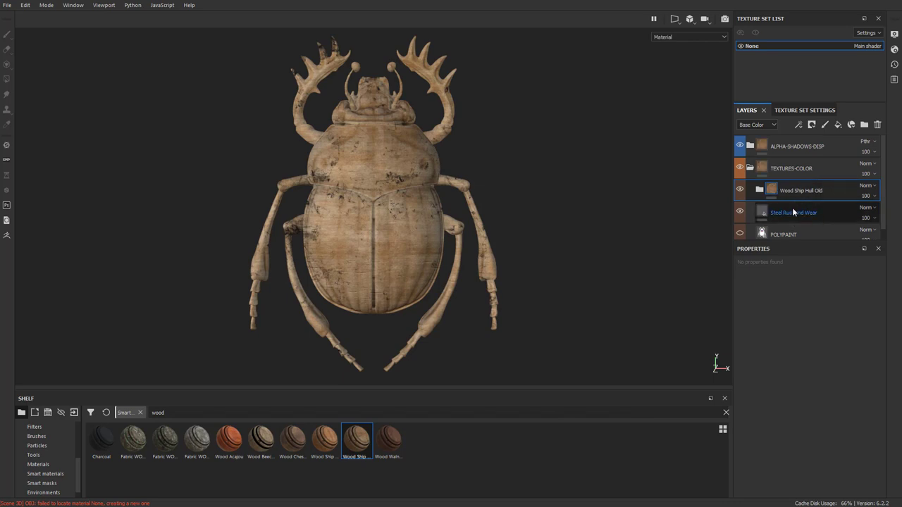
{"action": "left_click", "coordinate": [760, 190]}
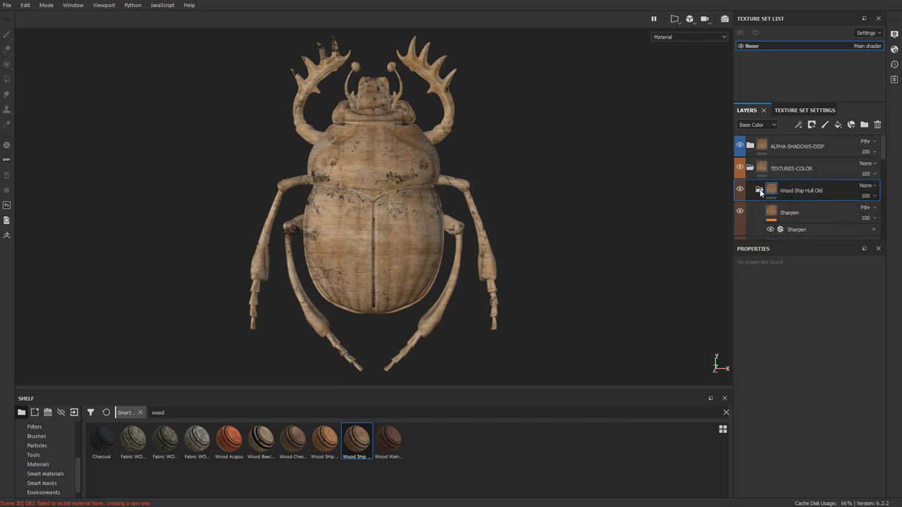
{"action": "left_click", "coordinate": [813, 214]}
Examine what the Dirt, Edges, Dust and Secondary Color layers of Wood Ship Hull Old contribute by toggling their visibility
{"action": "scroll", "coordinate": [813, 211], "scroll_direction": "down", "scroll_amount": 3}
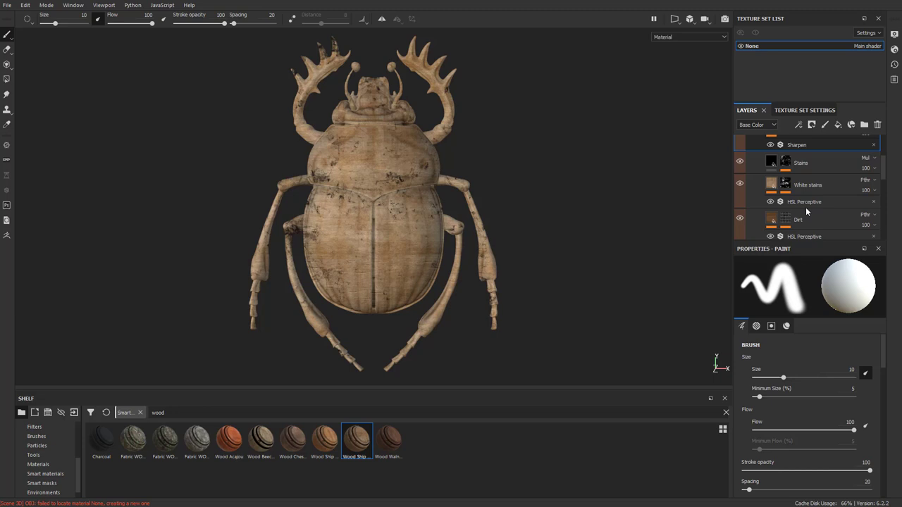
{"action": "scroll", "coordinate": [740, 181], "scroll_direction": "down", "scroll_amount": 1}
{"action": "left_click", "coordinate": [739, 190]}
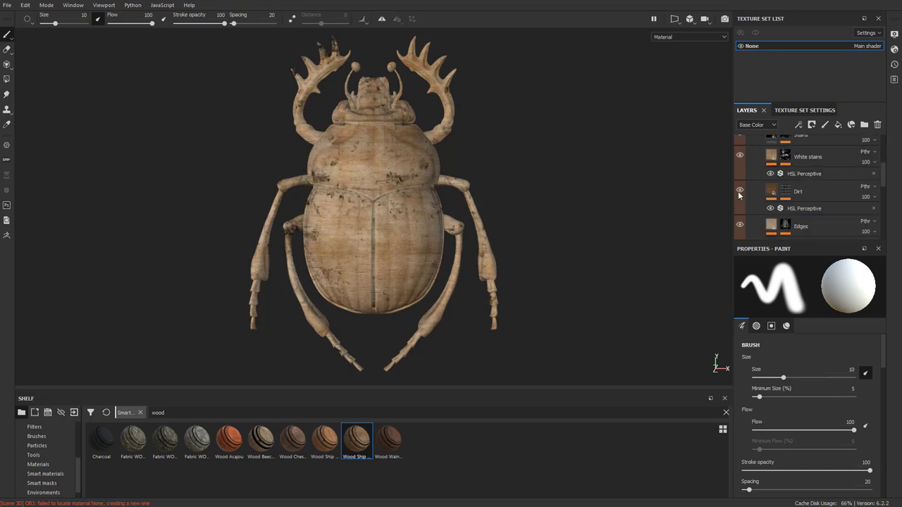
{"action": "left_click", "coordinate": [739, 190]}
{"action": "scroll", "coordinate": [741, 190], "scroll_direction": "down", "scroll_amount": 1}
{"action": "left_click", "coordinate": [739, 198]}
{"action": "left_click", "coordinate": [739, 198]}
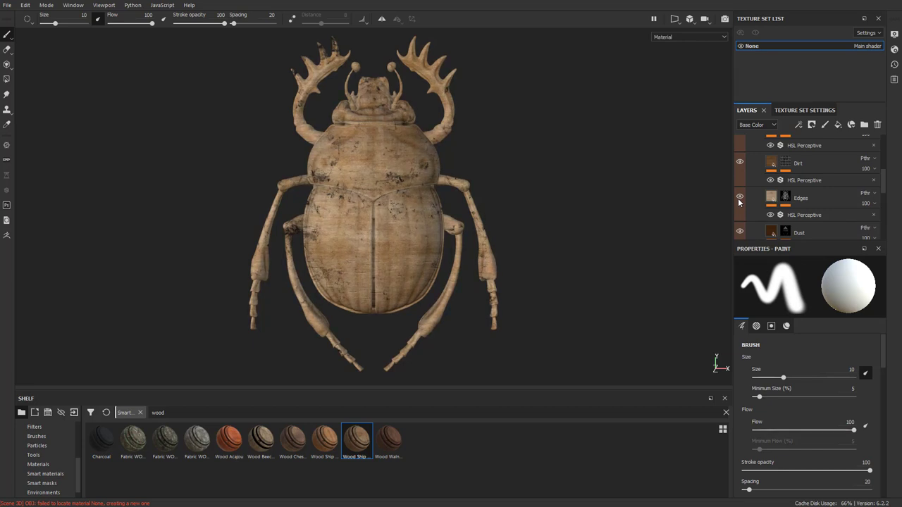
{"action": "scroll", "coordinate": [738, 202], "scroll_direction": "down", "scroll_amount": 2}
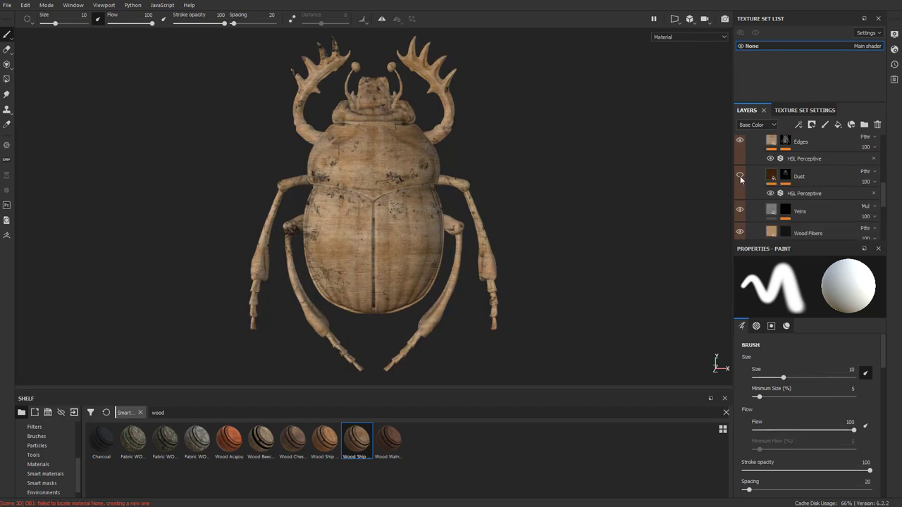
{"action": "left_click", "coordinate": [739, 177]}
{"action": "left_click", "coordinate": [739, 176]}
{"action": "scroll", "coordinate": [743, 205], "scroll_direction": "down", "scroll_amount": 2}
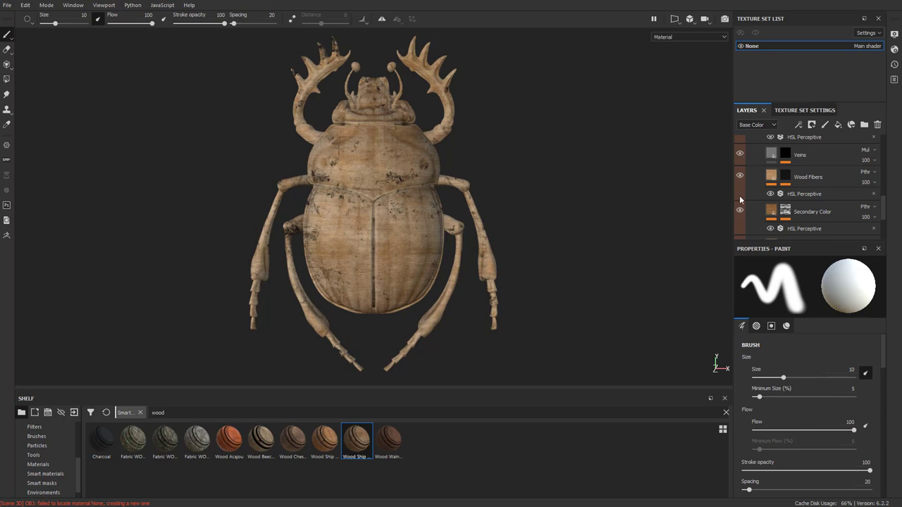
{"action": "left_click", "coordinate": [740, 210]}
{"action": "left_click", "coordinate": [742, 210]}
{"action": "scroll", "coordinate": [743, 206], "scroll_direction": "down", "scroll_amount": 2}
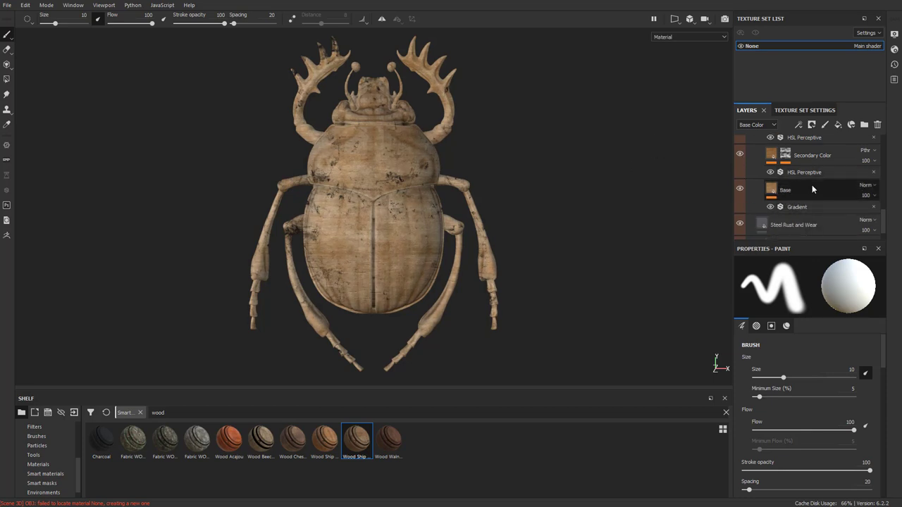
Delete the Wood Ship Hull Old folder from the layer stack
{"action": "scroll", "coordinate": [810, 186], "scroll_direction": "up", "scroll_amount": 5}
{"action": "left_click", "coordinate": [836, 185]}
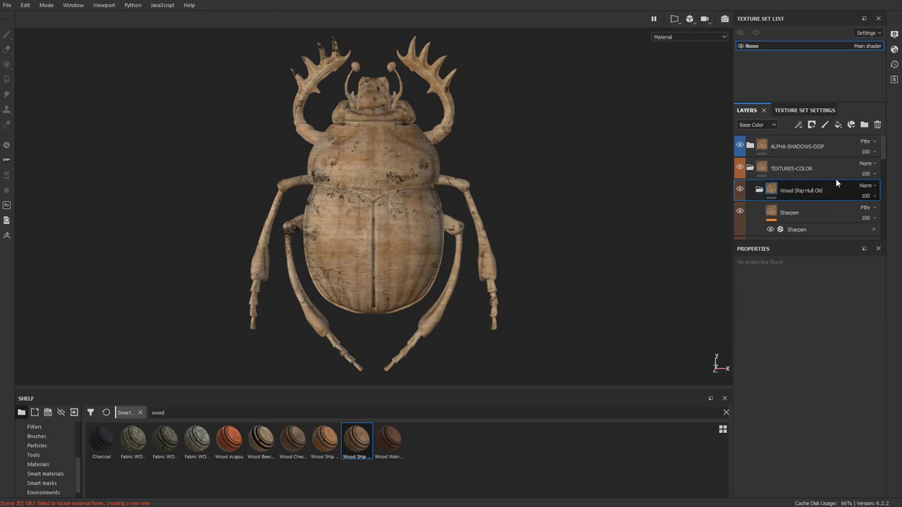
{"action": "left_click", "coordinate": [878, 125]}
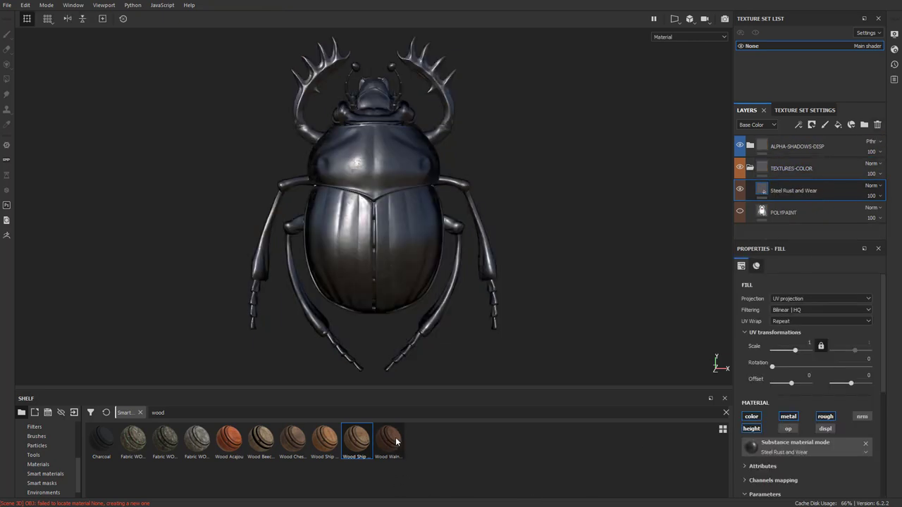
Add the Wood Chest Stylized smart material above the Steel Rust and Wear layer and expand its folder
{"action": "mouse_move", "coordinate": [294, 451]}
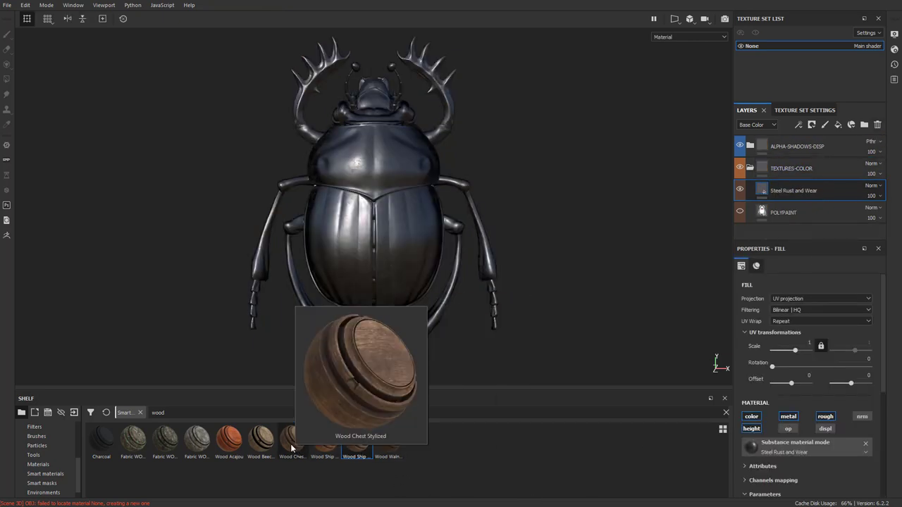
{"action": "left_click_drag", "start_coordinate": [293, 449], "coordinate": [805, 182]}
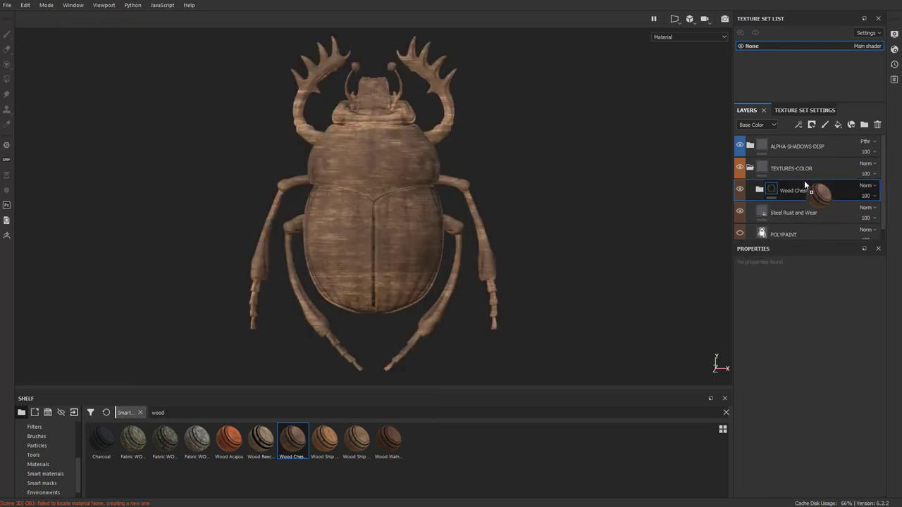
{"action": "left_click", "coordinate": [758, 190]}
Compare the Wood Chest Stylized material with and without its Fibers layer, and set that layer's UV scale to 2.4
{"action": "scroll", "coordinate": [828, 208], "scroll_direction": "down", "scroll_amount": 4}
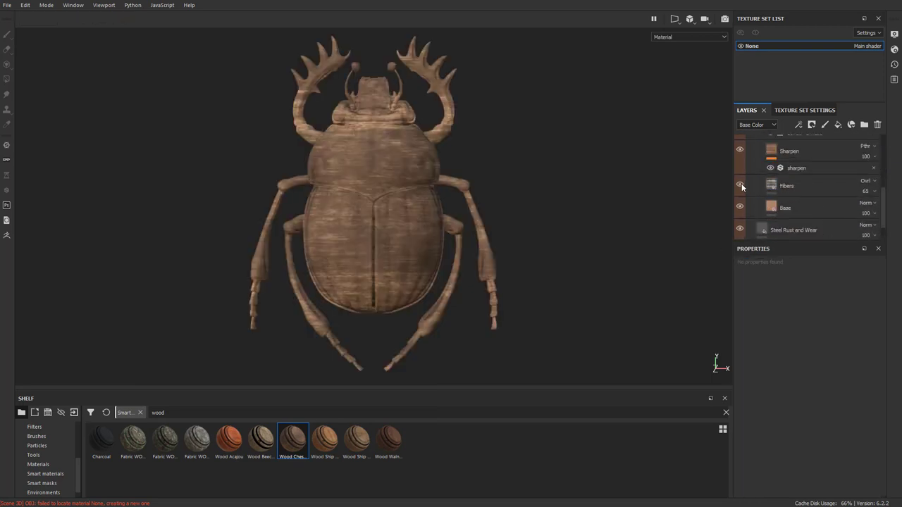
{"action": "left_click", "coordinate": [741, 184]}
{"action": "left_click", "coordinate": [741, 184]}
{"action": "left_click", "coordinate": [773, 186]}
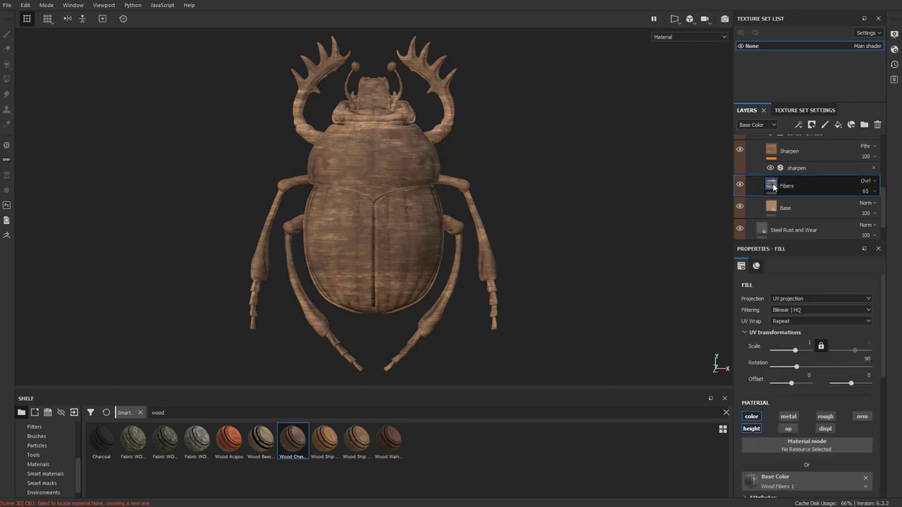
{"action": "mouse_move", "coordinate": [795, 350]}
{"action": "left_mouse_down"}
{"action": "mouse_move", "coordinate": [804, 349]}
{"action": "mouse_move", "coordinate": [795, 349]}
{"action": "left_mouse_up"}
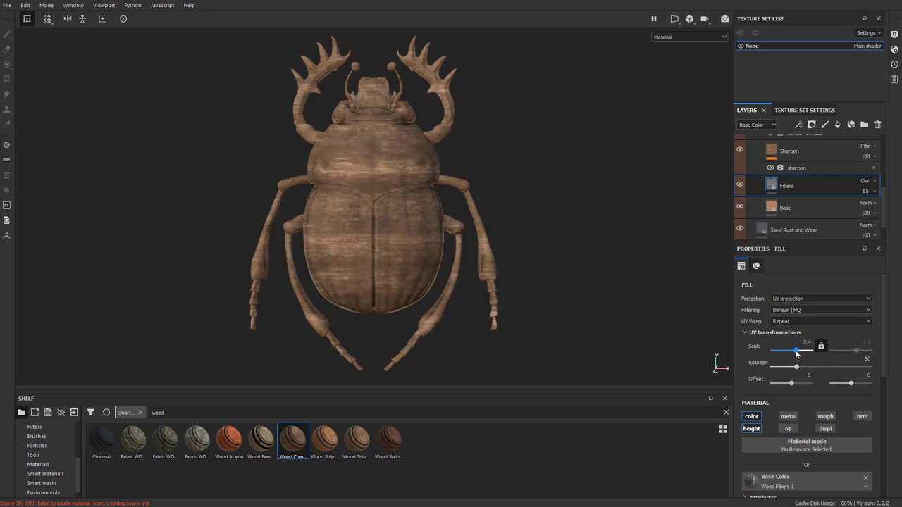
Delete the Sharpen layer from the Wood Chest Stylized material
{"action": "scroll", "coordinate": [862, 232], "scroll_direction": "up", "scroll_amount": 3}
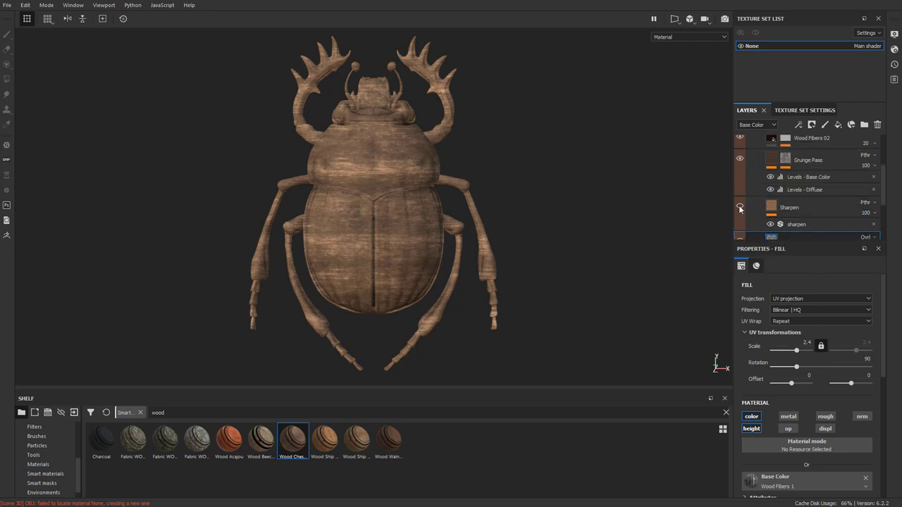
{"action": "left_click", "coordinate": [795, 210]}
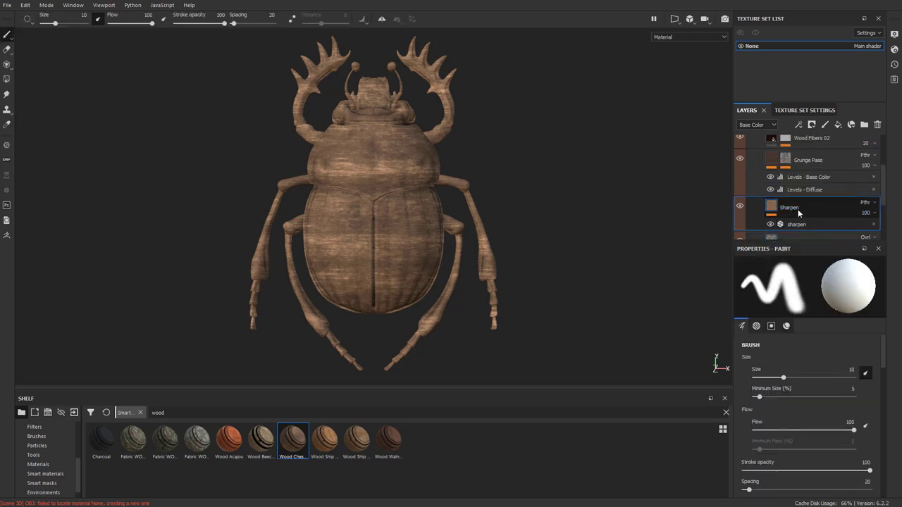
{"action": "left_click", "coordinate": [877, 124]}
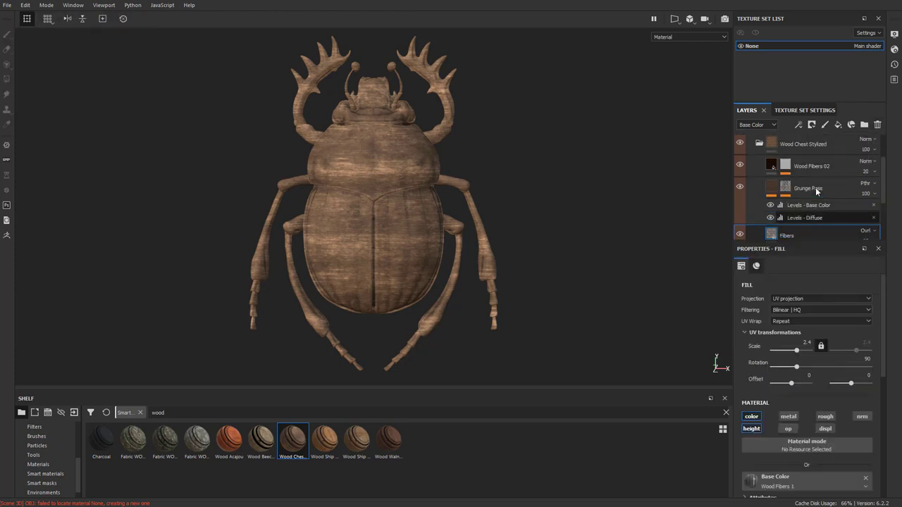
Compare the wood with and without the Grunge Pass layer, and check that layer's opacity setting
{"action": "left_click", "coordinate": [740, 186]}
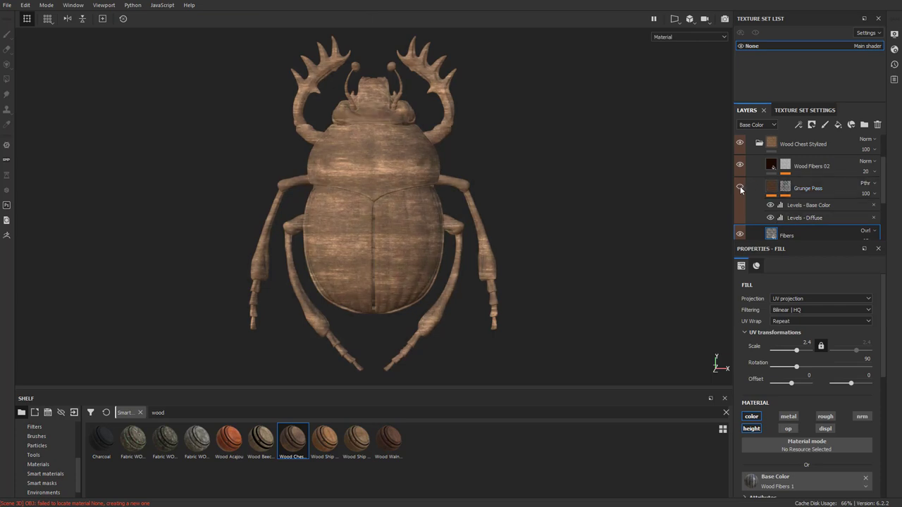
{"action": "left_click", "coordinate": [740, 186]}
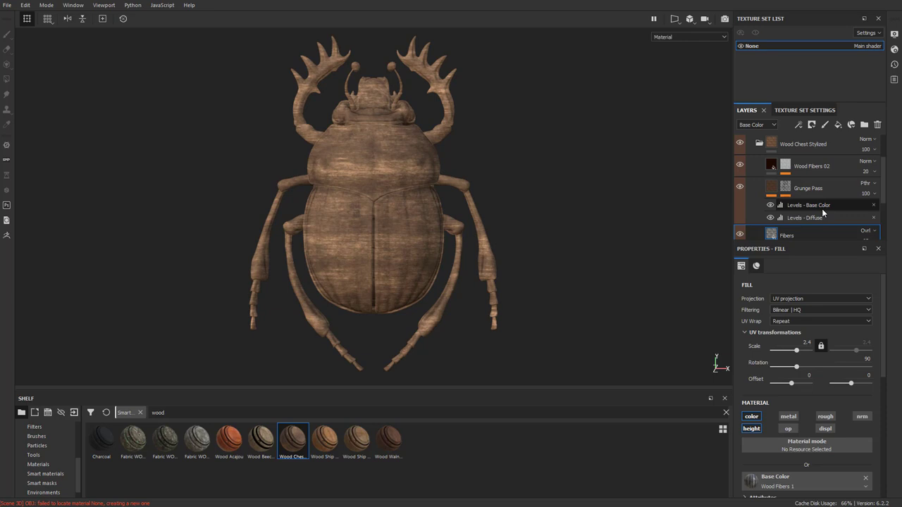
{"action": "left_click", "coordinate": [874, 194]}
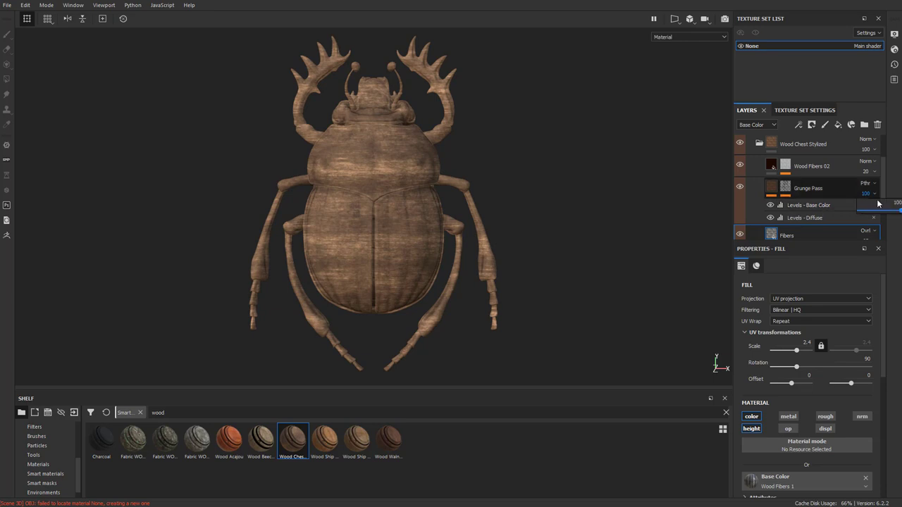
{"action": "mouse_move", "coordinate": [899, 211]}
{"action": "left_mouse_down"}
{"action": "mouse_move", "coordinate": [876, 216]}
{"action": "mouse_move", "coordinate": [900, 215]}
{"action": "left_mouse_up"}
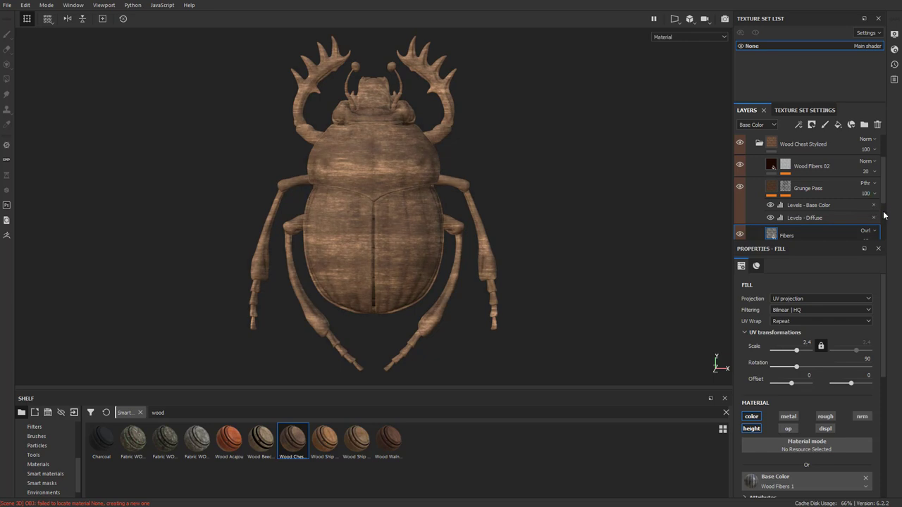
Set the Fibers layer's UV rotation to 0 and collapse the Wood Chest Stylized folder
{"action": "scroll", "coordinate": [813, 194], "scroll_direction": "down", "scroll_amount": 2}
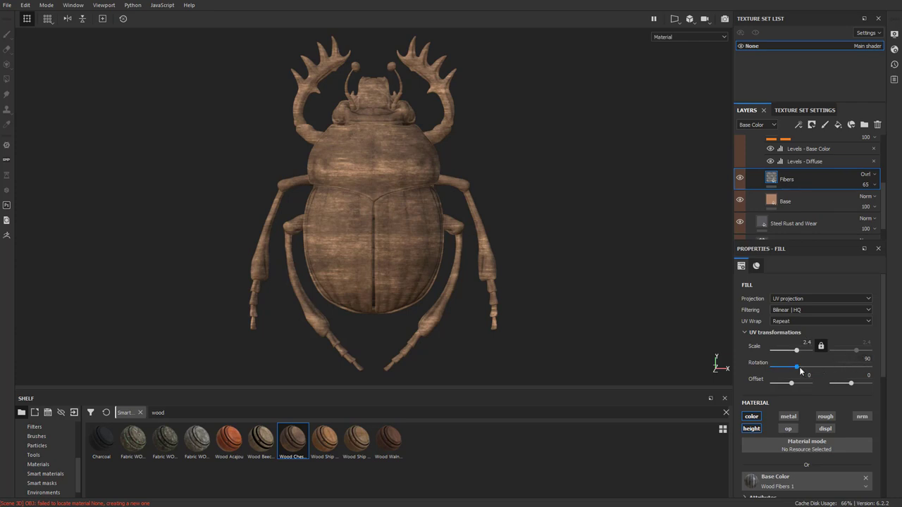
{"action": "left_click_drag", "start_coordinate": [797, 366], "coordinate": [770, 368]}
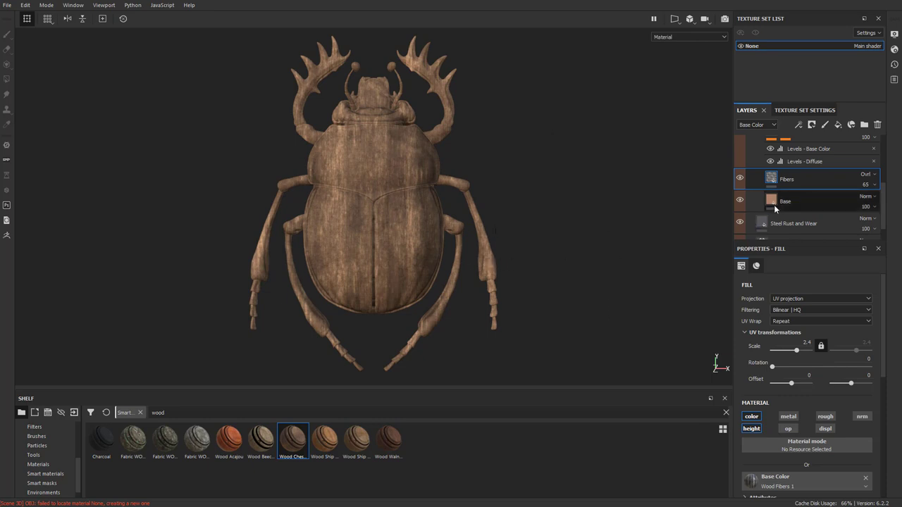
{"action": "scroll", "coordinate": [803, 178], "scroll_direction": "up", "scroll_amount": 5}
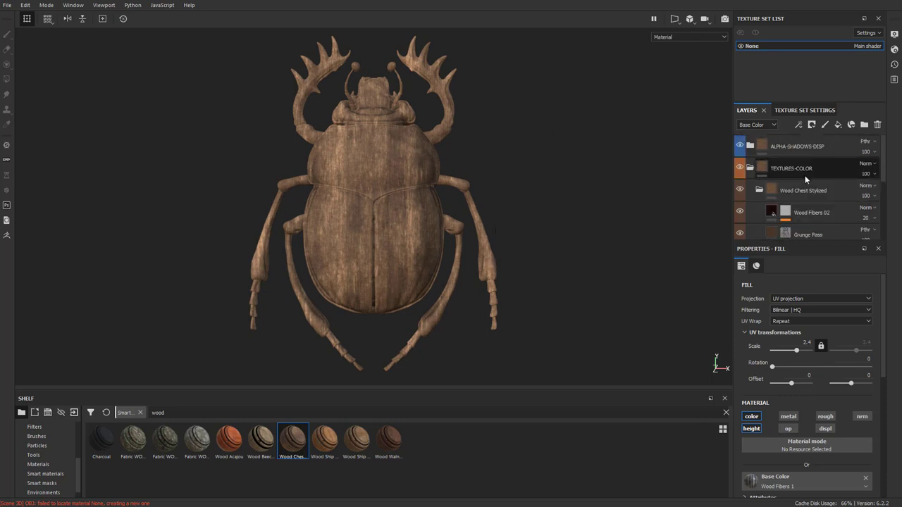
{"action": "left_click", "coordinate": [758, 190]}
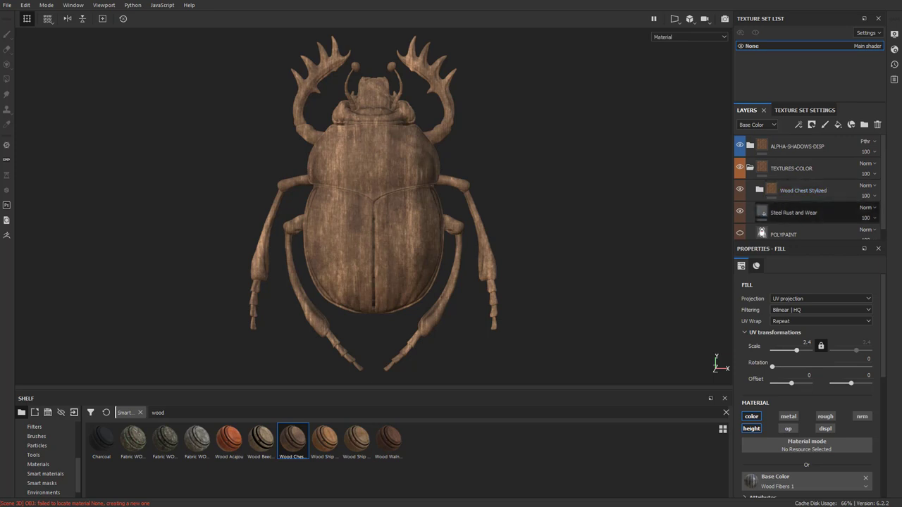
Add a color selection mask to Wood Chest Stylized and pick the ID colors of the thorax and wing covers
{"action": "right_click", "coordinate": [814, 191]}
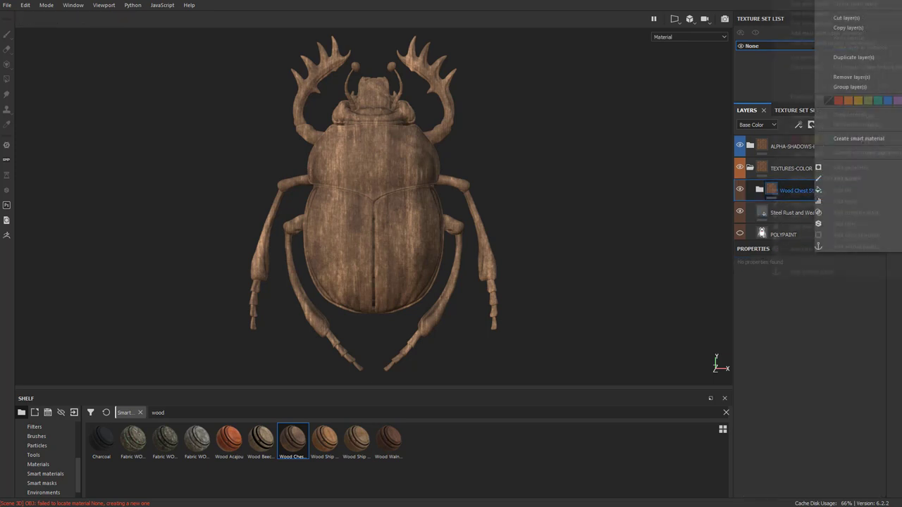
{"action": "left_click", "coordinate": [826, 33]}
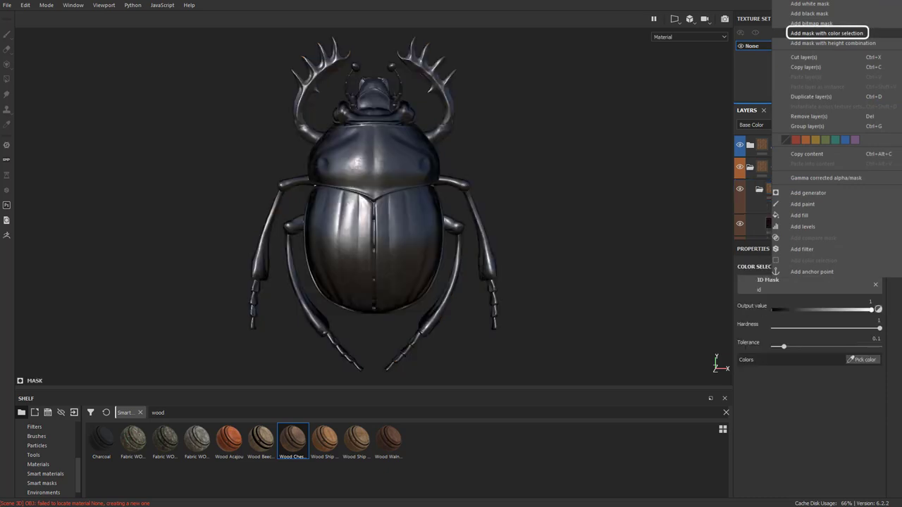
{"action": "left_click", "coordinate": [878, 363]}
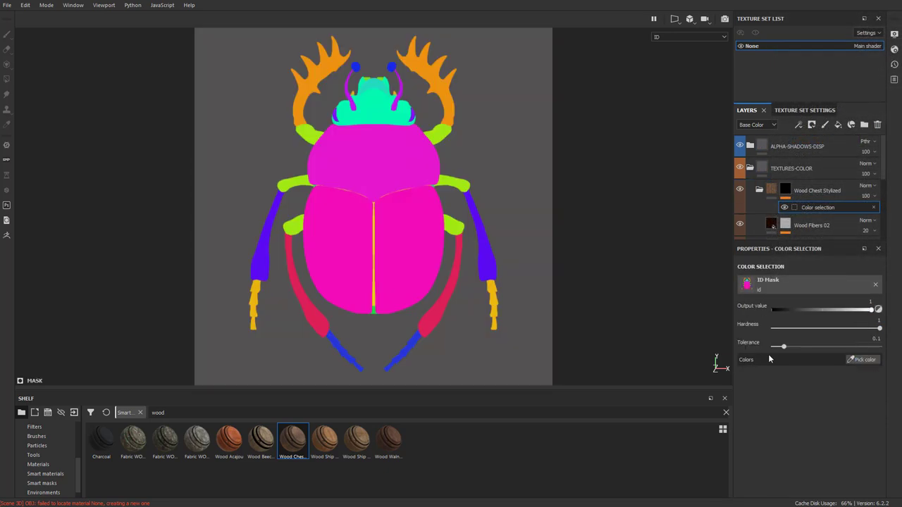
{"action": "left_click", "coordinate": [408, 153]}
{"action": "left_click", "coordinate": [867, 362]}
{"action": "left_click", "coordinate": [356, 237]}
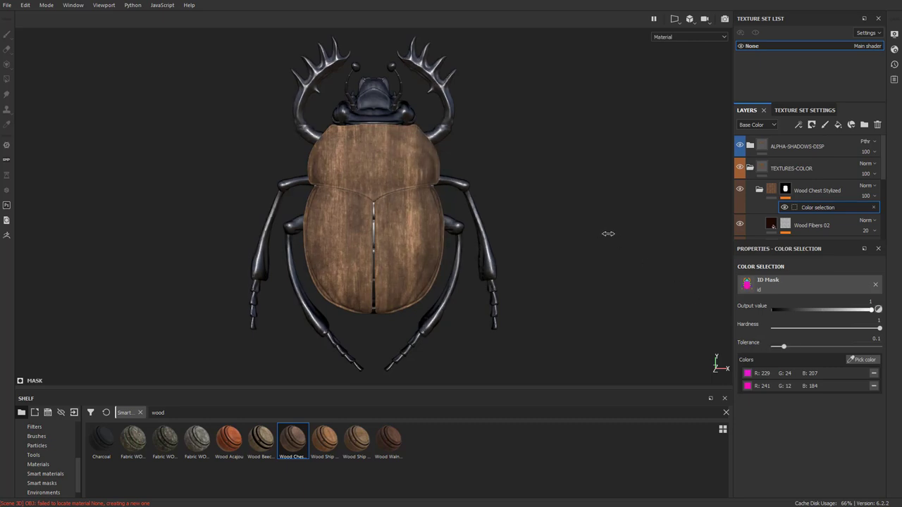
Enable viewport shadows with Intensive computation mode and rotate the environment lighting to 324
{"action": "left_click", "coordinate": [894, 33]}
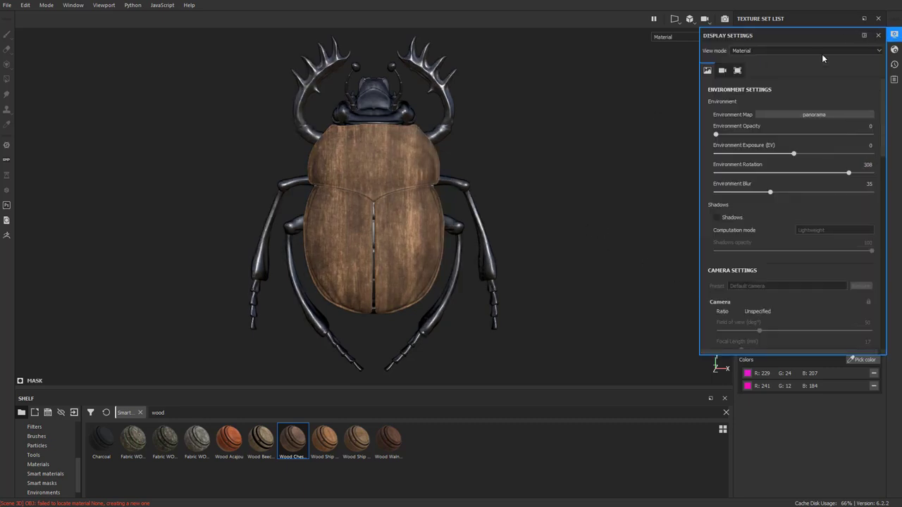
{"action": "scroll", "coordinate": [772, 210], "scroll_direction": "down", "scroll_amount": 1}
{"action": "left_click", "coordinate": [717, 189]}
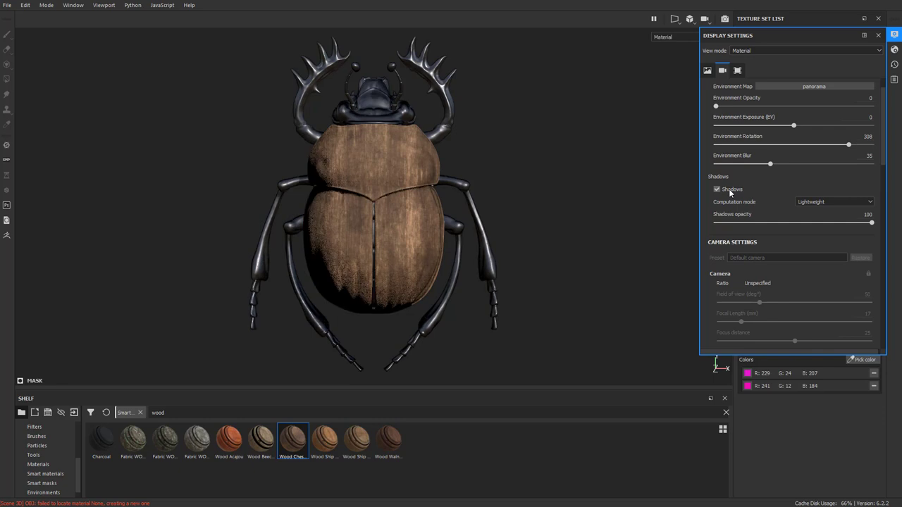
{"action": "mouse_move", "coordinate": [591, 170]}
{"action": "left_mouse_down", "text": "alt"}
{"action": "mouse_move", "coordinate": [499, 175]}
{"action": "mouse_move", "coordinate": [576, 172]}
{"action": "left_mouse_up", "text": "alt"}
{"action": "mouse_move", "coordinate": [576, 173]}
{"action": "right_mouse_down", "text": "shift"}
{"action": "mouse_move", "coordinate": [596, 169]}
{"action": "mouse_move", "coordinate": [582, 169]}
{"action": "right_mouse_up", "text": "shift"}
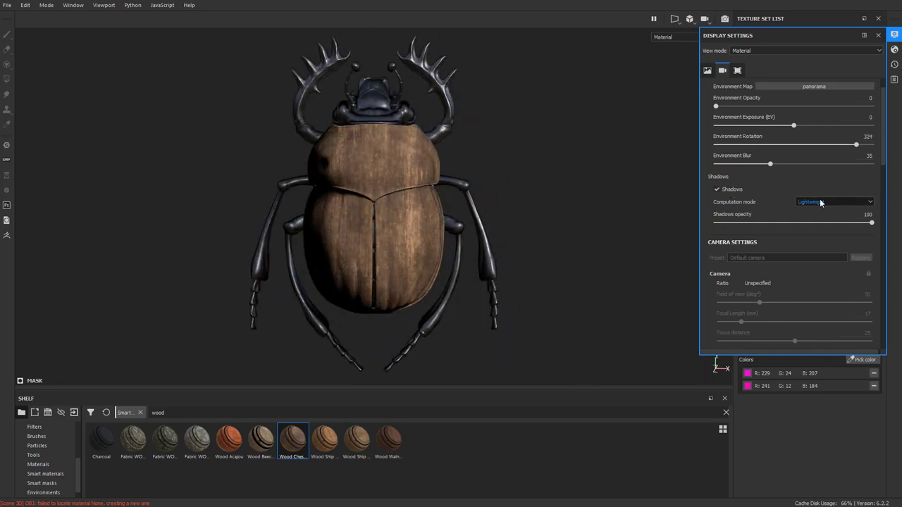
{"action": "left_click", "coordinate": [821, 203]}
{"action": "left_click", "coordinate": [817, 222]}
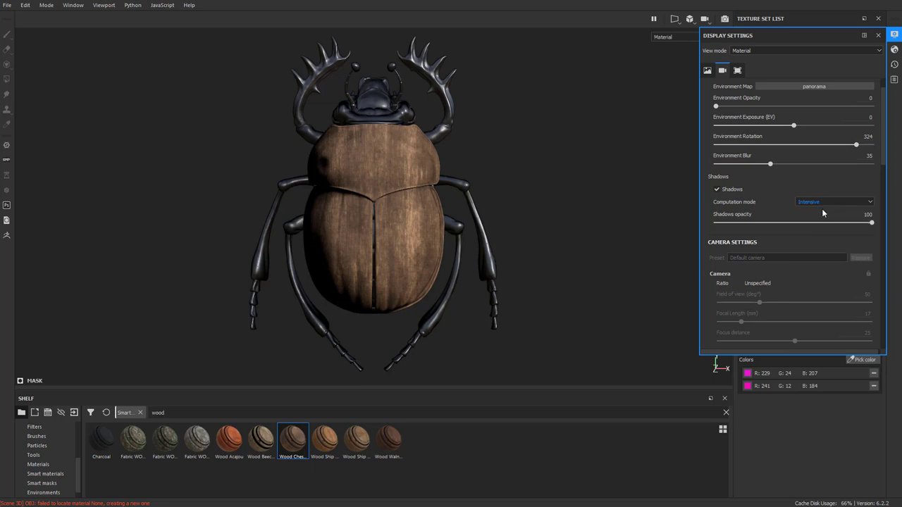
{"action": "left_click", "coordinate": [877, 35]}
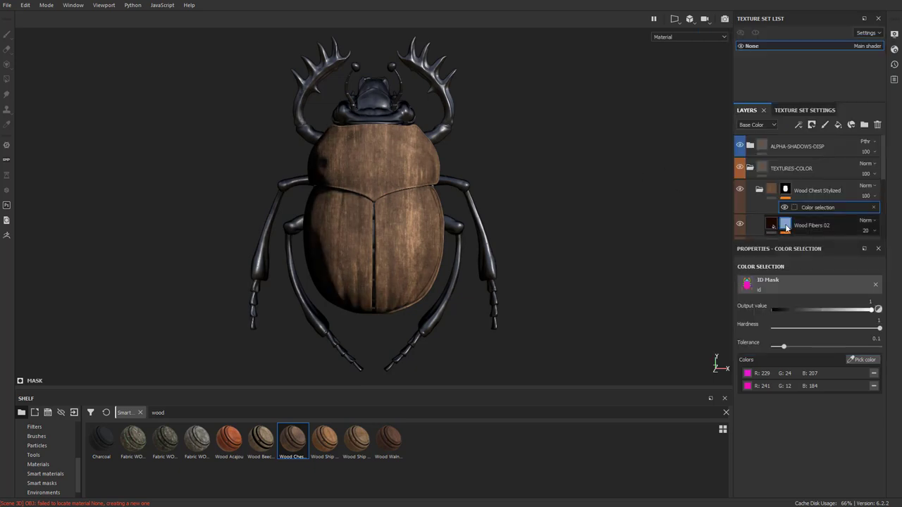
Add the head's turquoise ID color to the Wood Chest Stylized color selection mask
{"action": "left_click", "coordinate": [872, 360]}
{"action": "left_click", "coordinate": [376, 111]}
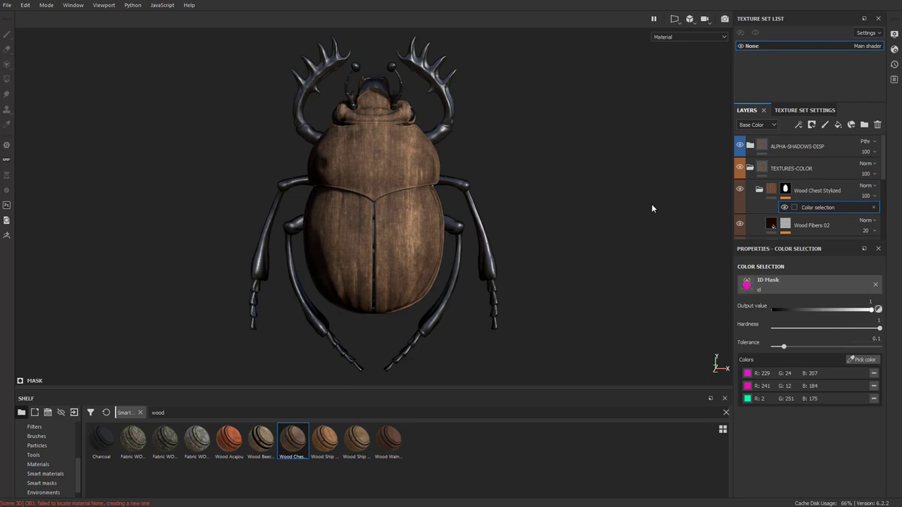
Change the wood's Base layer color to a brighter, more saturated orange-tan and collapse the Wood Chest Stylized folder
{"action": "scroll", "coordinate": [851, 207], "scroll_direction": "down", "scroll_amount": 4}
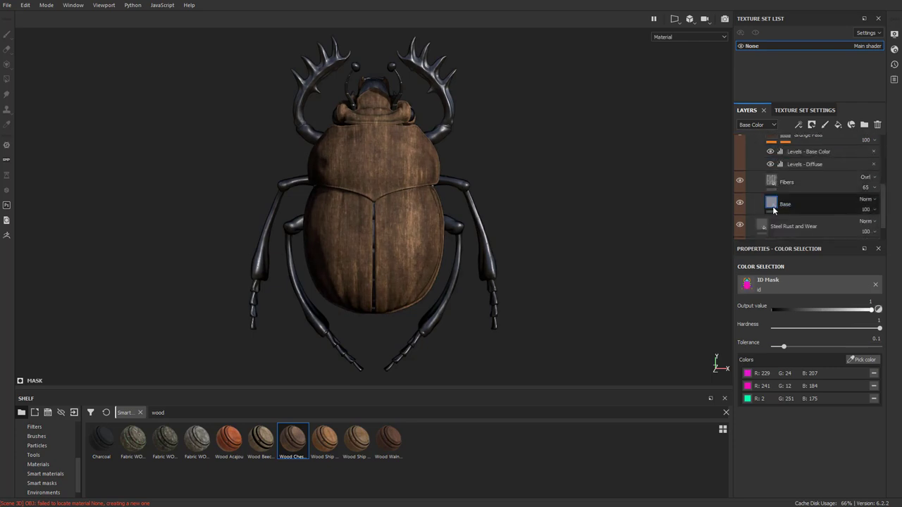
{"action": "left_click", "coordinate": [773, 204]}
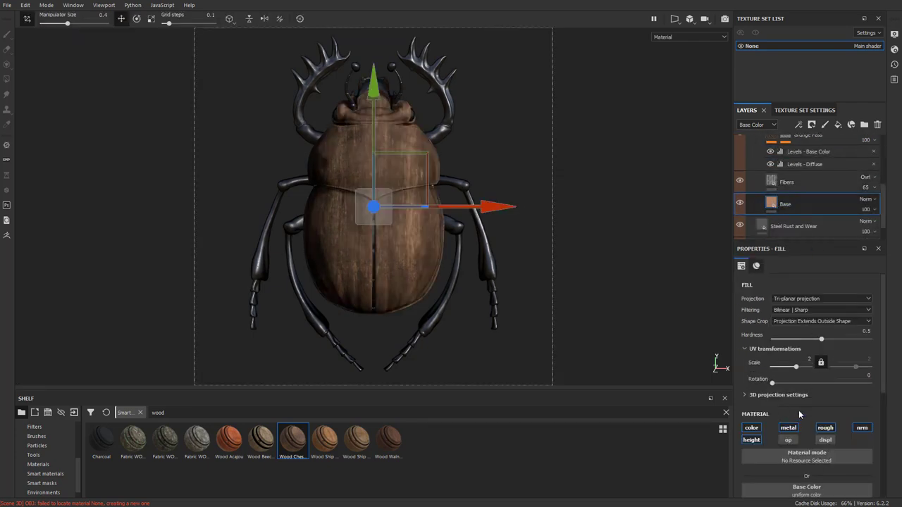
{"action": "scroll", "coordinate": [781, 363], "scroll_direction": "down", "scroll_amount": 4}
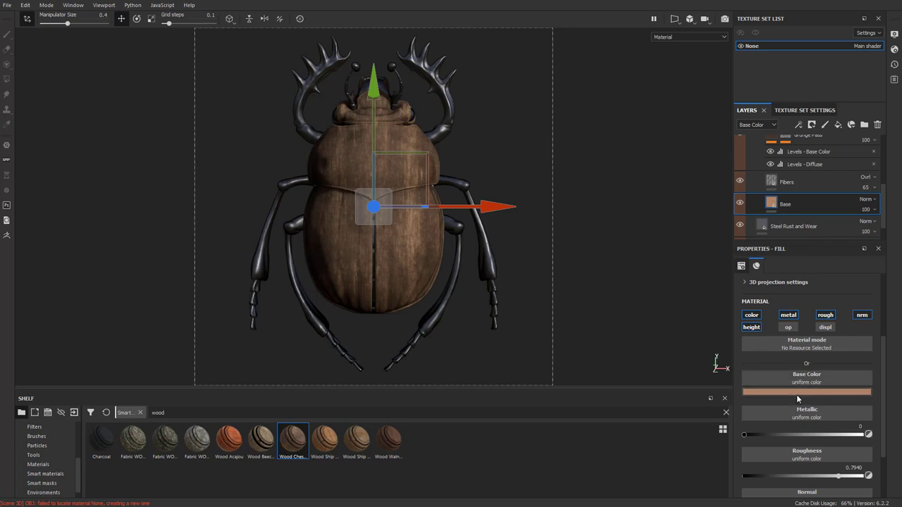
{"action": "left_click", "coordinate": [796, 392]}
{"action": "left_click_drag", "start_coordinate": [830, 435], "coordinate": [832, 429]}
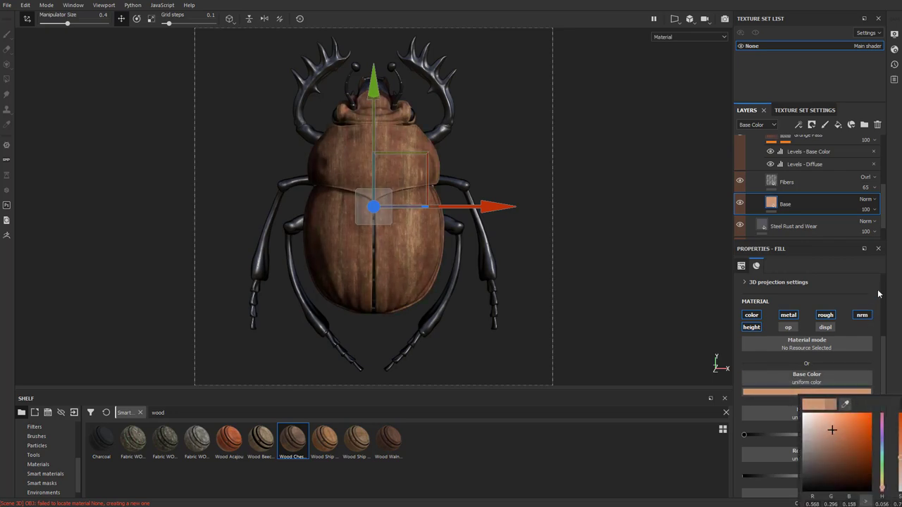
{"action": "left_click", "coordinate": [896, 275]}
{"action": "scroll", "coordinate": [807, 197], "scroll_direction": "up", "scroll_amount": 3}
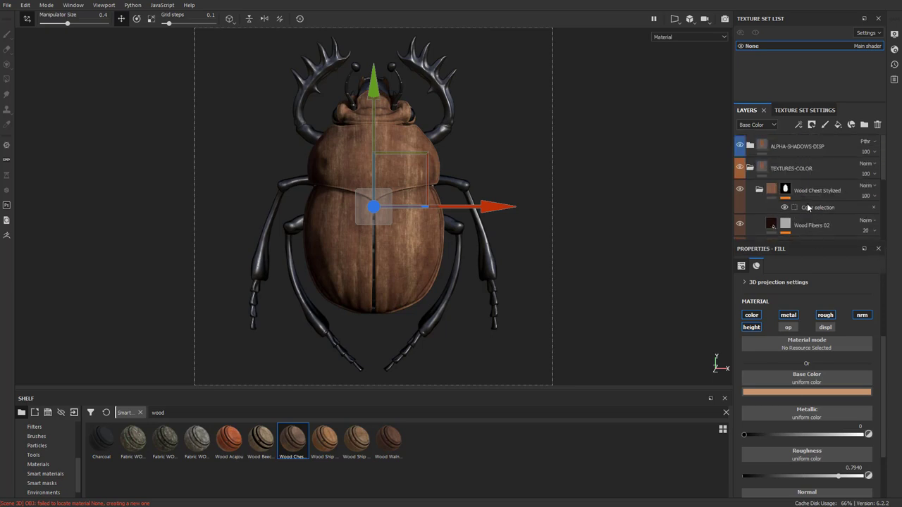
{"action": "left_click", "coordinate": [775, 190]}
{"action": "left_click", "coordinate": [758, 191]}
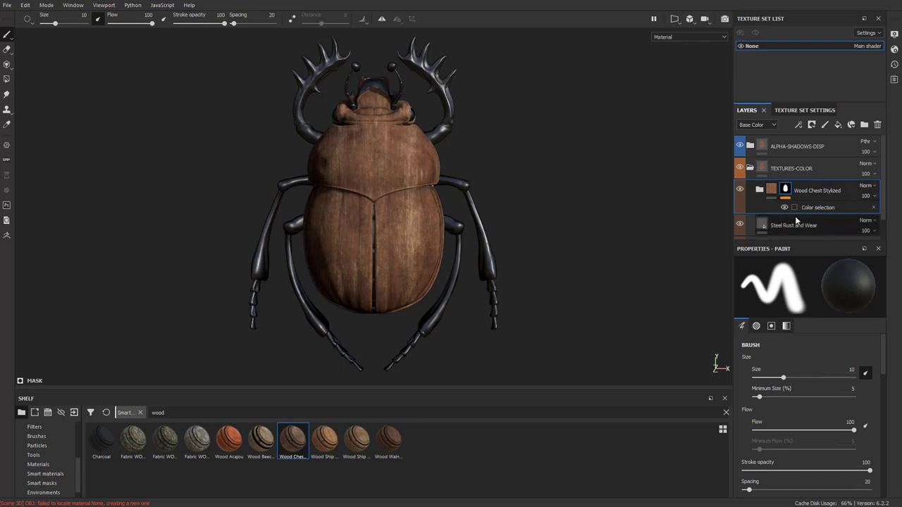
Add a fill layer above Wood Chest Stylized and name it Paint
{"action": "left_click", "coordinate": [837, 125]}
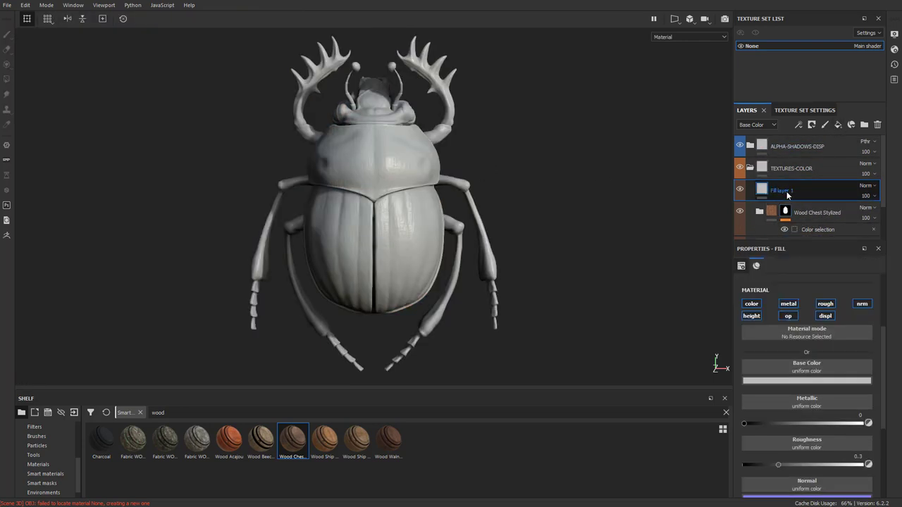
{"action": "double_click", "coordinate": [785, 191]}
{"action": "type", "text": "Paint"}
{"action": "key", "text": "Return"}
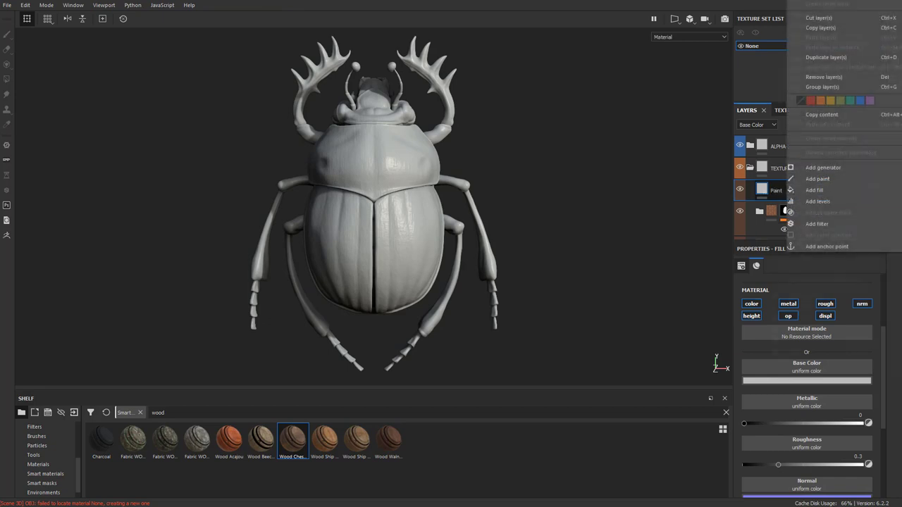
Add a black mask to the Paint layer and add a paint effect to that mask
{"action": "right_click", "coordinate": [778, 190]}
{"action": "left_click", "coordinate": [808, 15]}
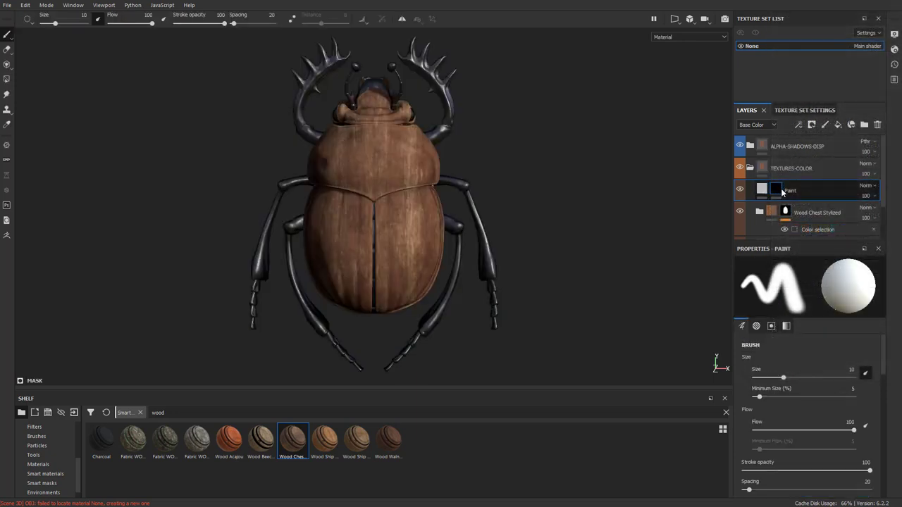
{"action": "right_click", "coordinate": [777, 191]}
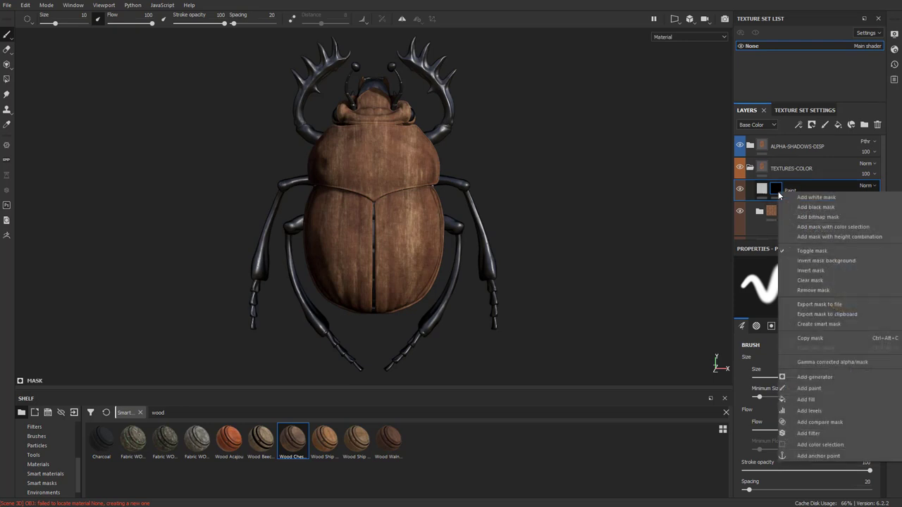
{"action": "left_click", "coordinate": [809, 388]}
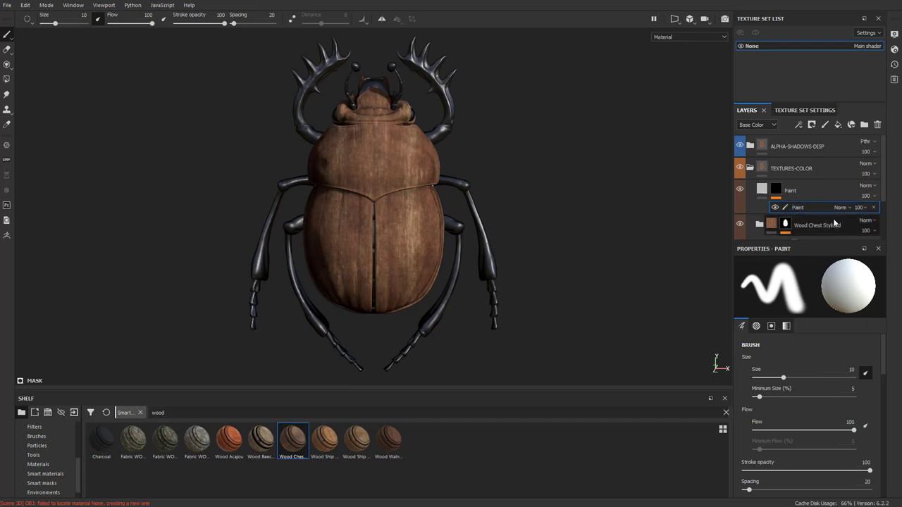
Search the shelf's brushes for "marker" and choose one of the broad Kyle's AM marker brushes
{"action": "left_click", "coordinate": [37, 436]}
{"action": "triple_click", "coordinate": [245, 413]}
{"action": "type", "text": "paint"}
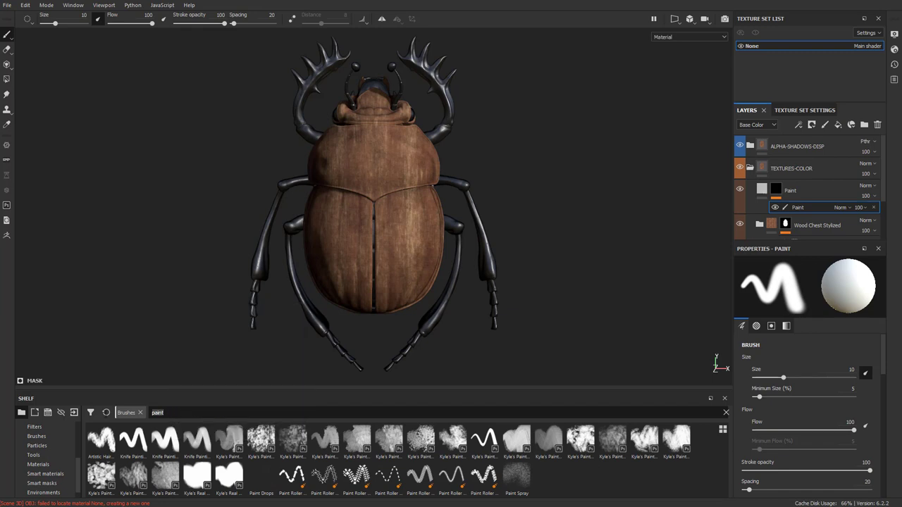
{"action": "type", "text": "marker"}
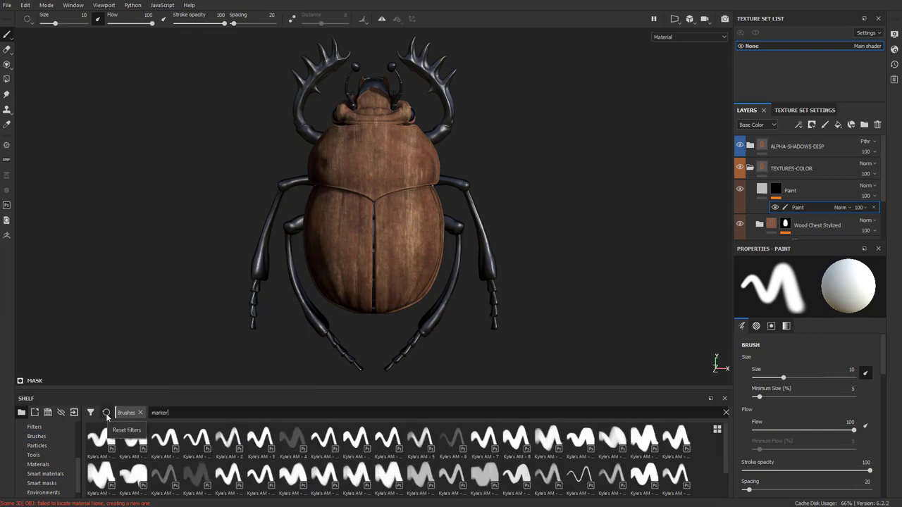
{"action": "scroll", "coordinate": [406, 484], "scroll_direction": "up", "scroll_amount": 1}
{"action": "left_click", "coordinate": [102, 477]}
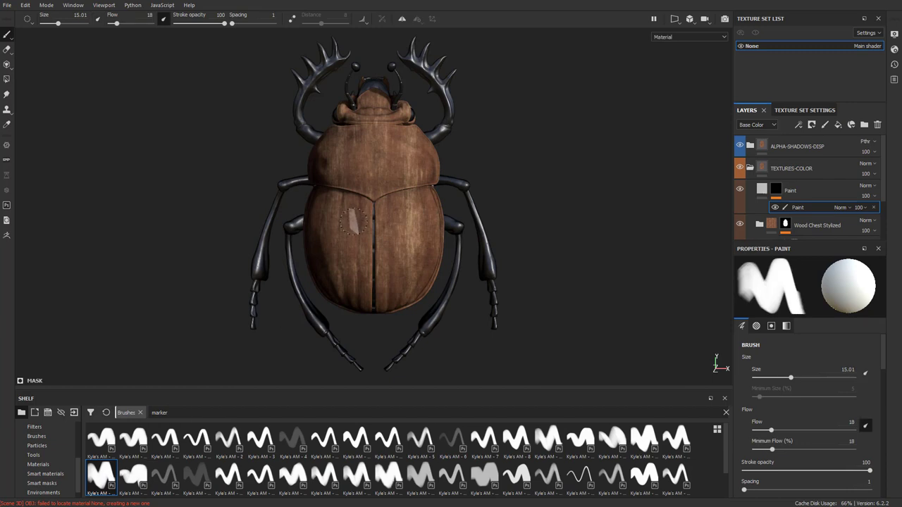
Undo a trial stroke on the shell and set the marker brush to size 30.44 and flow 21
{"action": "mouse_move", "coordinate": [374, 156]}
{"action": "left_mouse_down"}
{"action": "mouse_move", "coordinate": [361, 171]}
{"action": "mouse_move", "coordinate": [350, 255]}
{"action": "mouse_move", "coordinate": [359, 257]}
{"action": "left_mouse_up"}
{"action": "key", "text": "ctrl+z"}
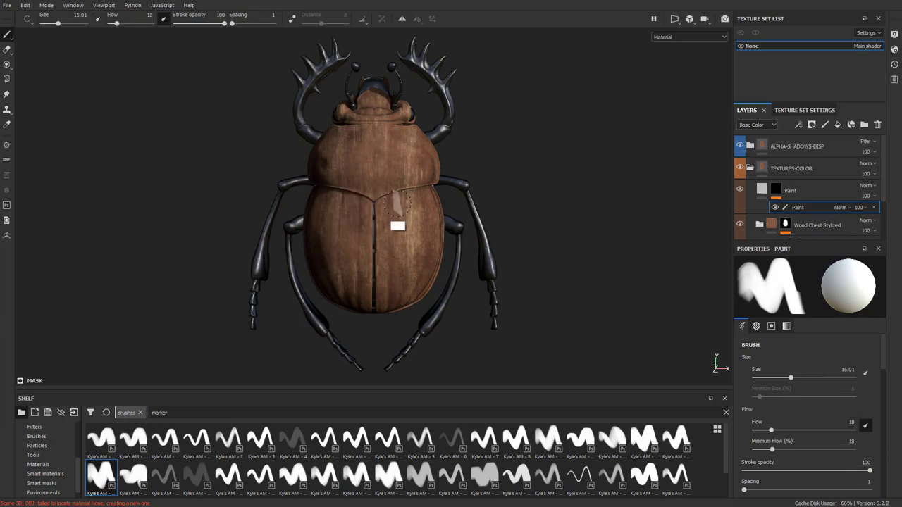
{"action": "mouse_move", "coordinate": [401, 164]}
{"action": "left_mouse_down", "text": "ctrl"}
{"action": "mouse_move", "coordinate": [402, 238]}
{"action": "mouse_move", "coordinate": [401, 220]}
{"action": "left_mouse_up", "text": "ctrl"}
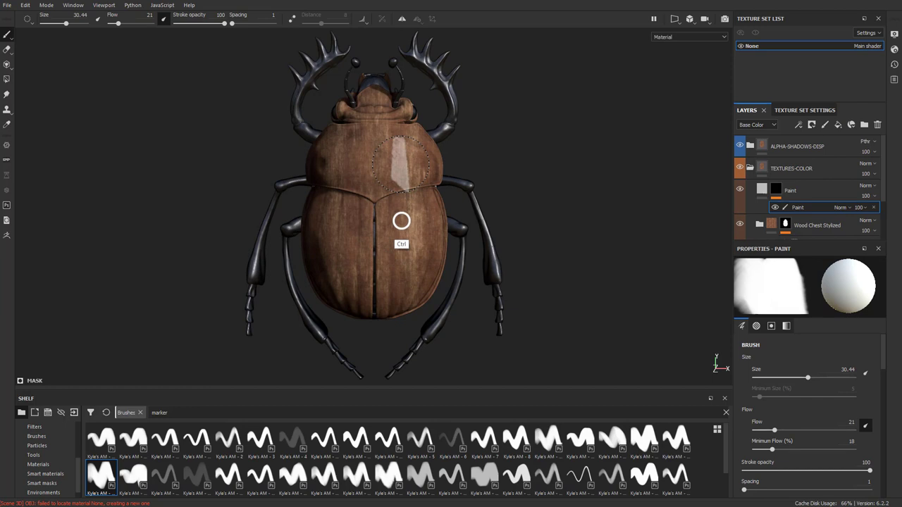
{"action": "mouse_move", "coordinate": [405, 156]}
{"action": "left_mouse_down", "text": "ctrl"}
{"action": "mouse_move", "coordinate": [404, 171]}
{"action": "mouse_move", "coordinate": [404, 163]}
{"action": "mouse_move", "coordinate": [388, 171]}
{"action": "mouse_move", "coordinate": [395, 249]}
{"action": "mouse_move", "coordinate": [396, 223]}
{"action": "mouse_move", "coordinate": [388, 252]}
{"action": "left_mouse_up", "text": "ctrl"}
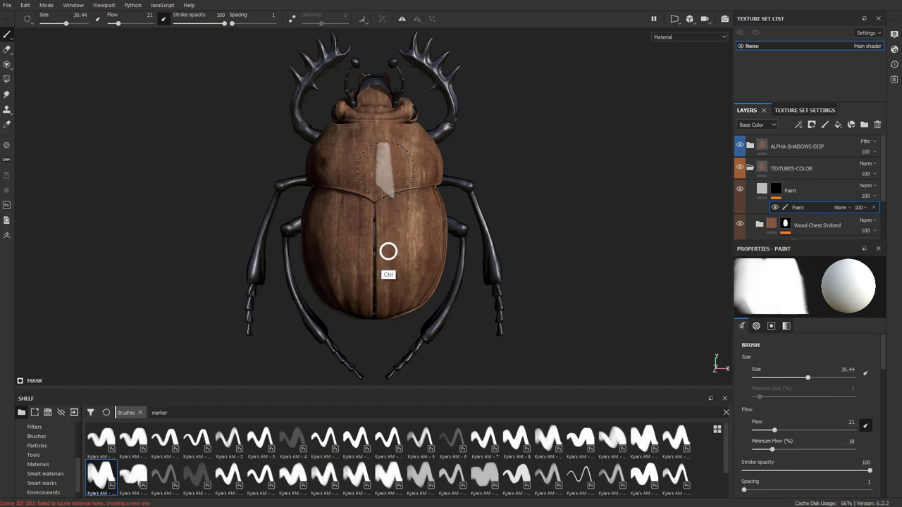
{"action": "left_click_drag", "start_coordinate": [415, 161], "coordinate": [393, 162]}
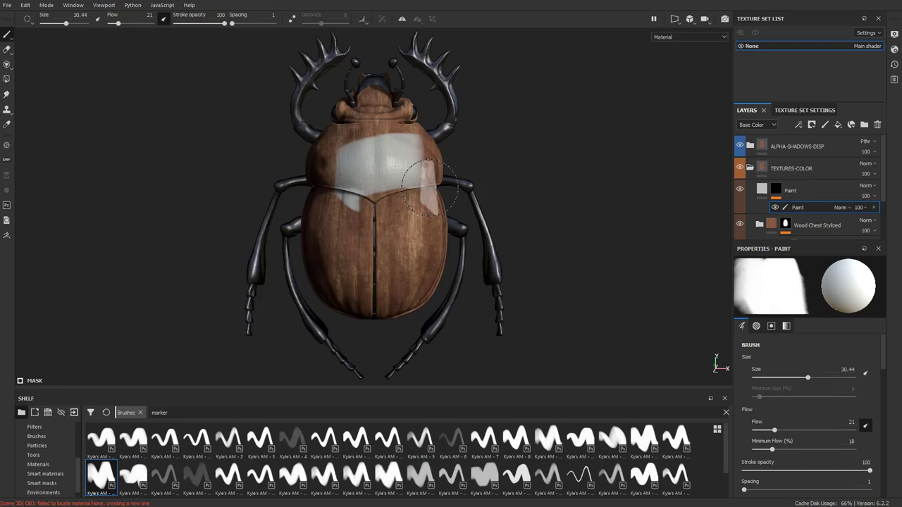
{"action": "key", "text": "ctrl+z"}
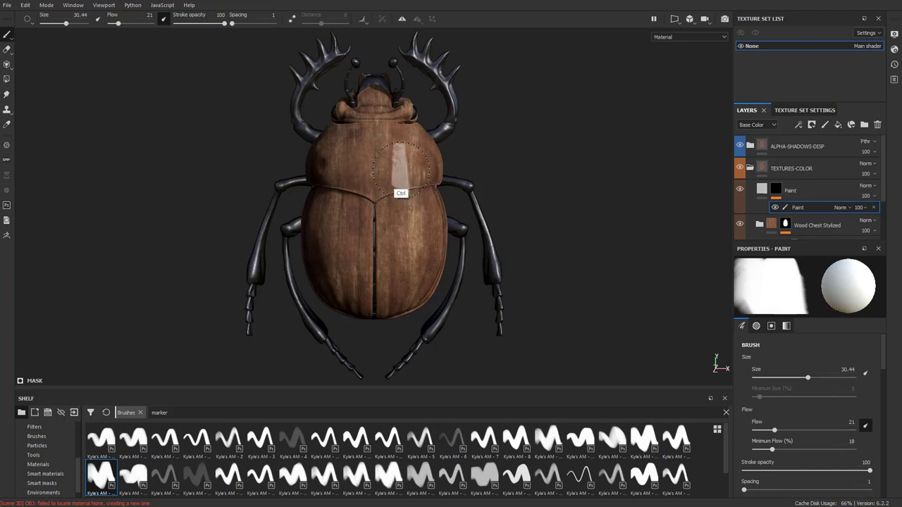
{"action": "mouse_move", "coordinate": [400, 193]}
{"action": "left_mouse_down", "text": "ctrl"}
{"action": "mouse_move", "coordinate": [413, 288]}
{"action": "mouse_move", "coordinate": [413, 261]}
{"action": "left_mouse_up", "text": "ctrl"}
Set the marker brush to size 15.32 and paint a white skull forehead across the beetle's shell, undoing the trial stroke
{"action": "right_click_drag", "start_coordinate": [396, 169], "coordinate": [363, 174], "text": "ctrl"}
{"action": "mouse_move", "coordinate": [356, 158]}
{"action": "left_mouse_down"}
{"action": "mouse_move", "coordinate": [347, 232]}
{"action": "mouse_move", "coordinate": [379, 284]}
{"action": "left_mouse_up"}
{"action": "key", "text": "ctrl+z"}
{"action": "right_click_drag", "start_coordinate": [364, 160], "coordinate": [361, 165], "text": "ctrl"}
{"action": "mouse_move", "coordinate": [412, 170]}
{"action": "left_mouse_down"}
{"action": "mouse_move", "coordinate": [408, 158]}
{"action": "mouse_move", "coordinate": [345, 176]}
{"action": "mouse_move", "coordinate": [402, 190]}
{"action": "mouse_move", "coordinate": [381, 202]}
{"action": "mouse_move", "coordinate": [386, 236]}
{"action": "left_mouse_up"}
Undo the last strokes and repaint the skull's head and jaw in white with the brush flow at 7
{"action": "right_click", "coordinate": [512, 137]}
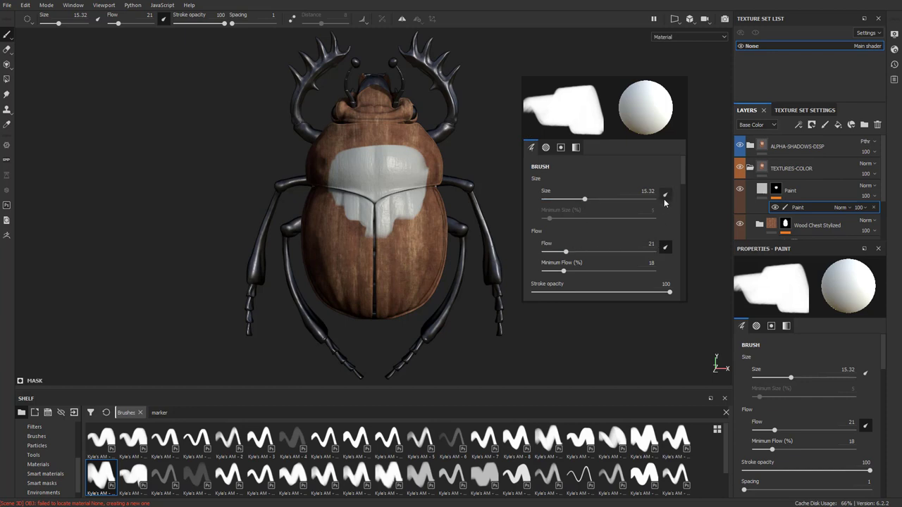
{"action": "left_click_drag", "start_coordinate": [565, 252], "coordinate": [551, 252]}
{"action": "left_click", "coordinate": [356, 217]}
{"action": "key", "text": "ctrl+z"}
{"action": "key", "text": "ctrl+z"}
{"action": "key", "text": "ctrl+z"}
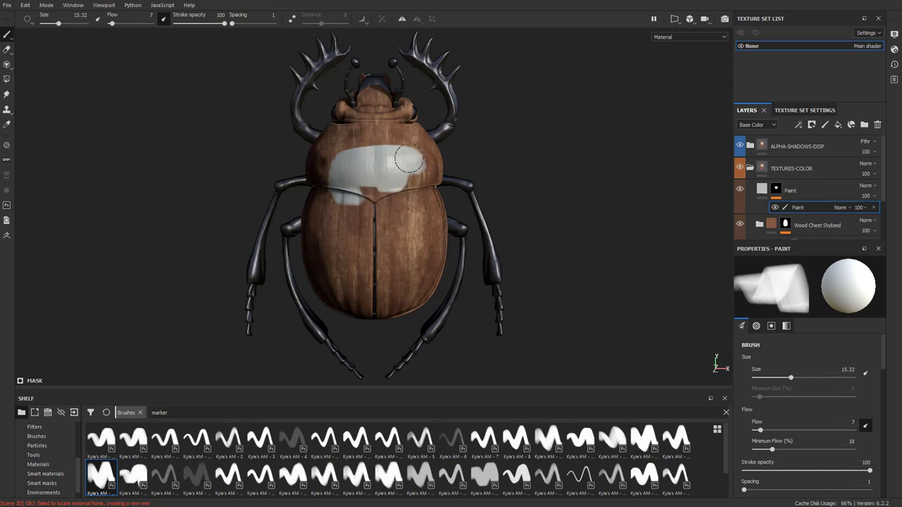
{"action": "mouse_move", "coordinate": [408, 162]}
{"action": "left_mouse_down"}
{"action": "mouse_move", "coordinate": [397, 206]}
{"action": "mouse_move", "coordinate": [373, 208]}
{"action": "mouse_move", "coordinate": [387, 218]}
{"action": "mouse_move", "coordinate": [352, 215]}
{"action": "mouse_move", "coordinate": [401, 248]}
{"action": "mouse_move", "coordinate": [370, 262]}
{"action": "mouse_move", "coordinate": [326, 171]}
{"action": "mouse_move", "coordinate": [341, 196]}
{"action": "mouse_move", "coordinate": [345, 152]}
{"action": "mouse_move", "coordinate": [388, 146]}
{"action": "mouse_move", "coordinate": [413, 190]}
{"action": "mouse_move", "coordinate": [381, 209]}
{"action": "left_mouse_up"}
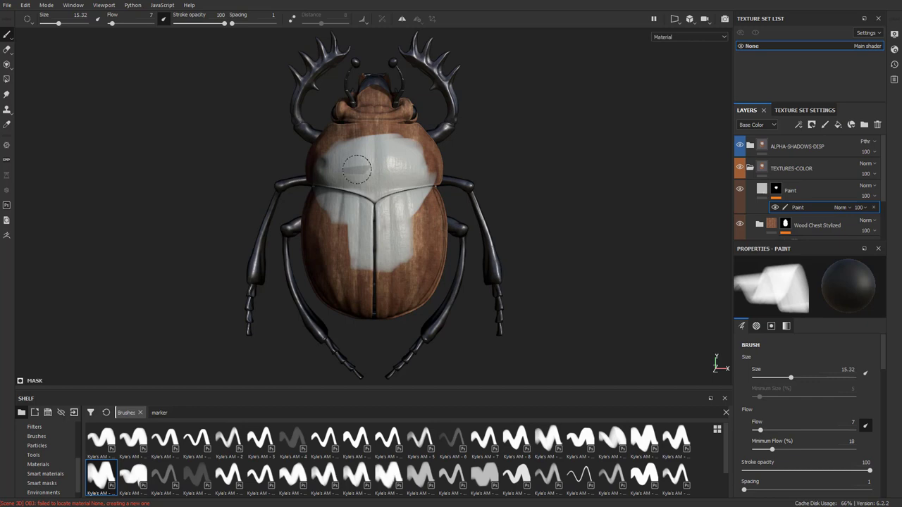
Paint the skull's eye sockets and nose out of the mask in black, using brush size 10.07 for the nose
{"action": "mouse_move", "coordinate": [355, 198]}
{"action": "left_mouse_down"}
{"action": "mouse_move", "coordinate": [356, 177]}
{"action": "mouse_move", "coordinate": [402, 185]}
{"action": "mouse_move", "coordinate": [384, 191]}
{"action": "mouse_move", "coordinate": [381, 211]}
{"action": "left_mouse_up"}
{"action": "right_click_drag", "start_coordinate": [394, 212], "coordinate": [379, 211], "text": "ctrl"}
{"action": "left_click_drag", "start_coordinate": [379, 210], "coordinate": [387, 234]}
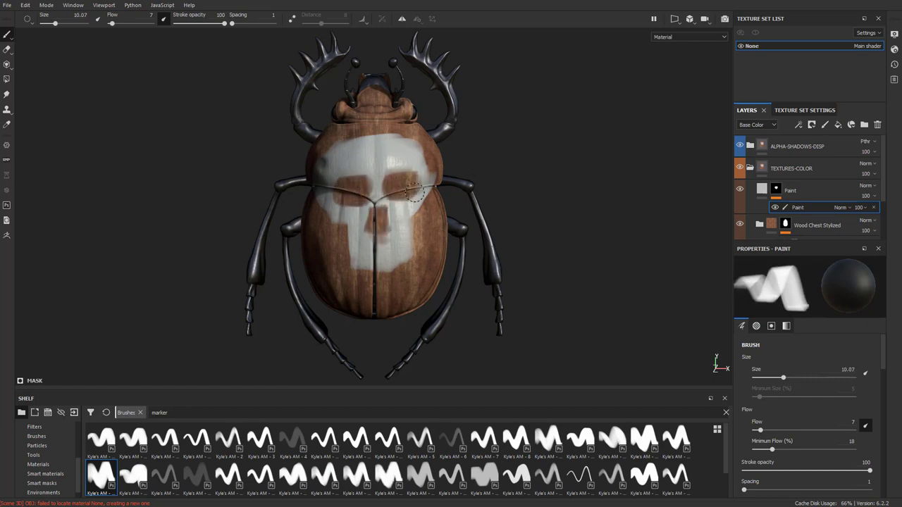
Switch the brush back to white and set it to size 15.31 and flow 2 for softer strokes
{"action": "key", "text": "x"}
{"action": "right_click_drag", "start_coordinate": [409, 189], "coordinate": [418, 189], "text": "ctrl"}
{"action": "left_click_drag", "start_coordinate": [347, 235], "coordinate": [391, 241]}
{"action": "right_click", "coordinate": [391, 241]}
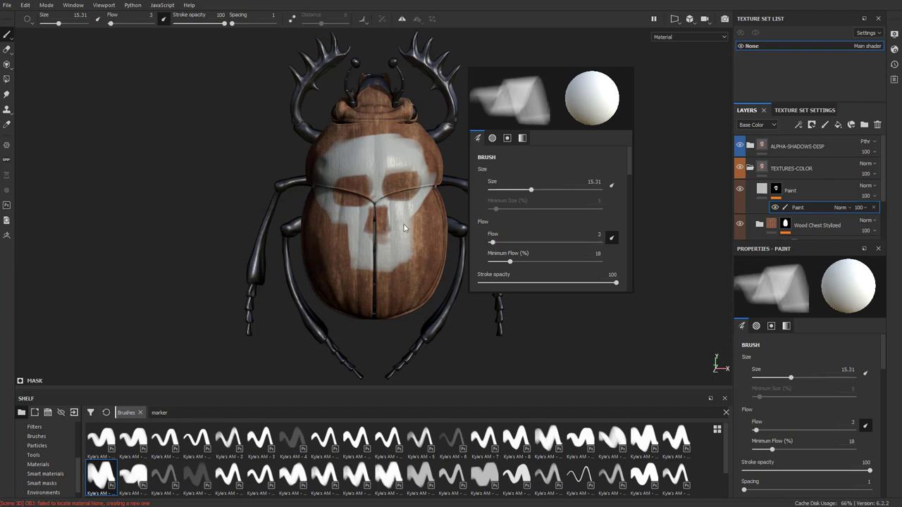
{"action": "left_click_drag", "start_coordinate": [491, 240], "coordinate": [489, 241]}
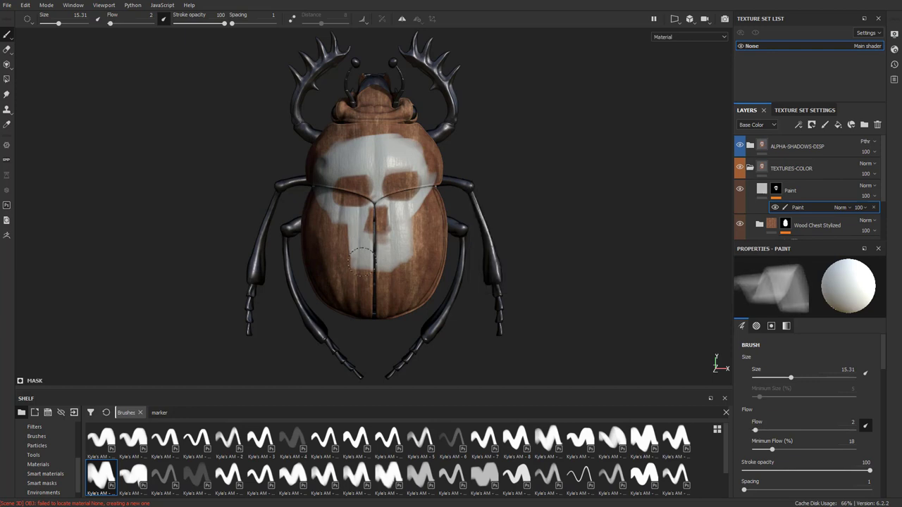
Brush faint white strokes around the skull's jaw and forehead, undoing the unwanted ones
{"action": "key", "text": "ctrl+z"}
{"action": "left_click_drag", "start_coordinate": [421, 201], "coordinate": [420, 263]}
{"action": "key", "text": "ctrl+z"}
{"action": "mouse_move", "coordinate": [413, 227]}
{"action": "left_mouse_down"}
{"action": "mouse_move", "coordinate": [412, 257]}
{"action": "mouse_move", "coordinate": [360, 273]}
{"action": "mouse_move", "coordinate": [407, 274]}
{"action": "left_mouse_up"}
{"action": "key", "text": "ctrl+z"}
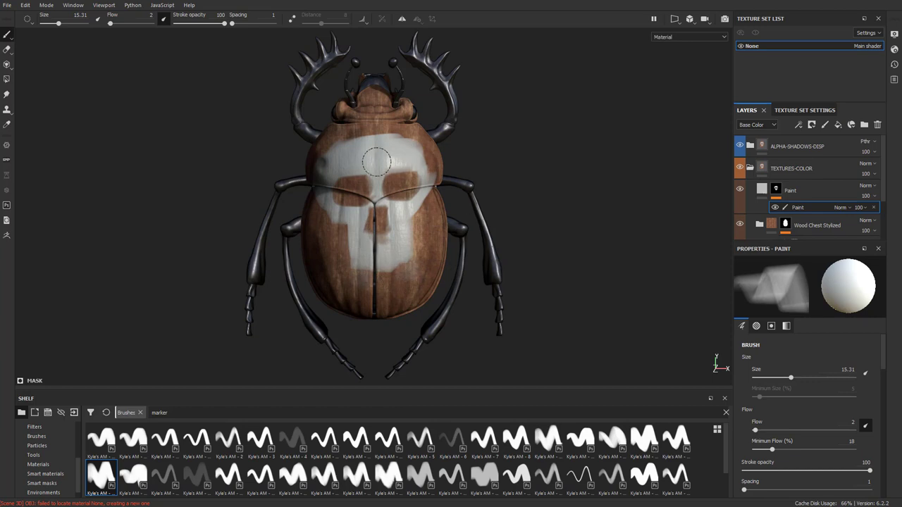
{"action": "left_click_drag", "start_coordinate": [415, 143], "coordinate": [431, 156]}
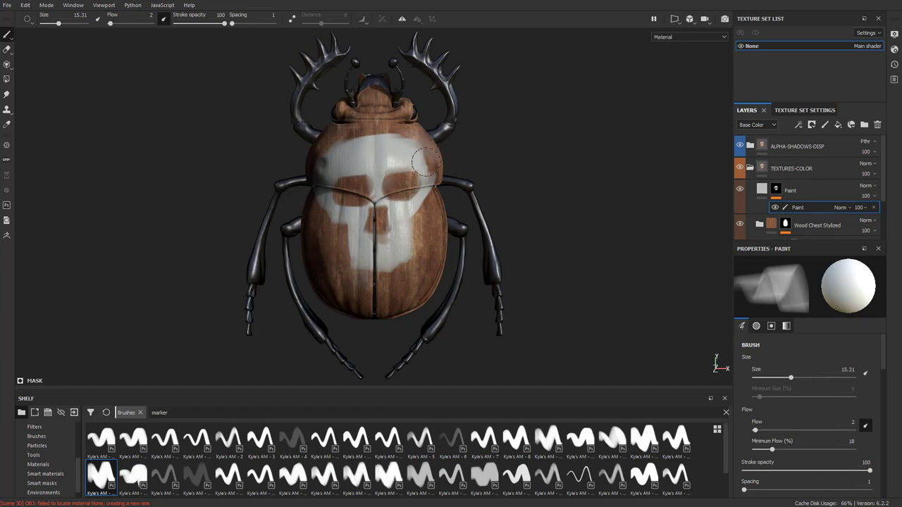
{"action": "key", "text": "ctrl+z"}
Search the whole shelf for "paint" and try a handprint alpha on the brush
{"action": "scroll", "coordinate": [50, 451], "scroll_direction": "up", "scroll_amount": 3}
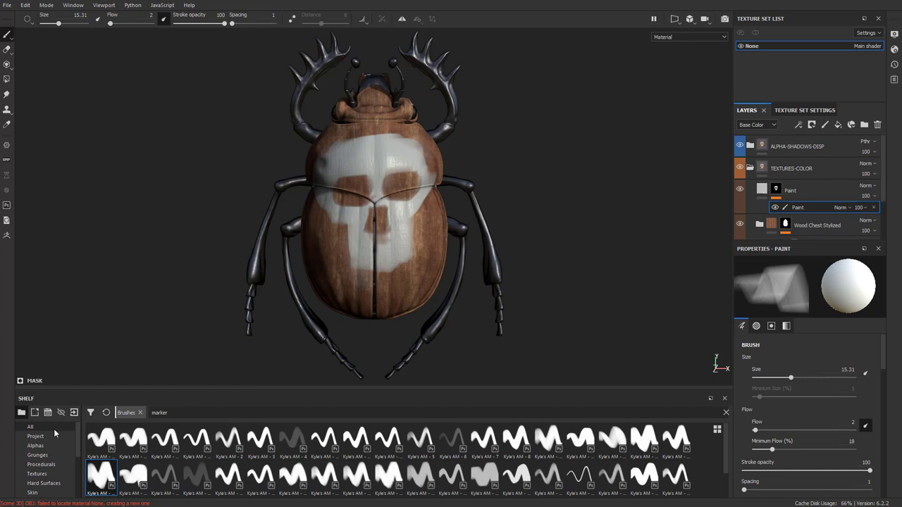
{"action": "left_click", "coordinate": [53, 426]}
{"action": "left_click", "coordinate": [131, 412]}
{"action": "type", "text": "paint"}
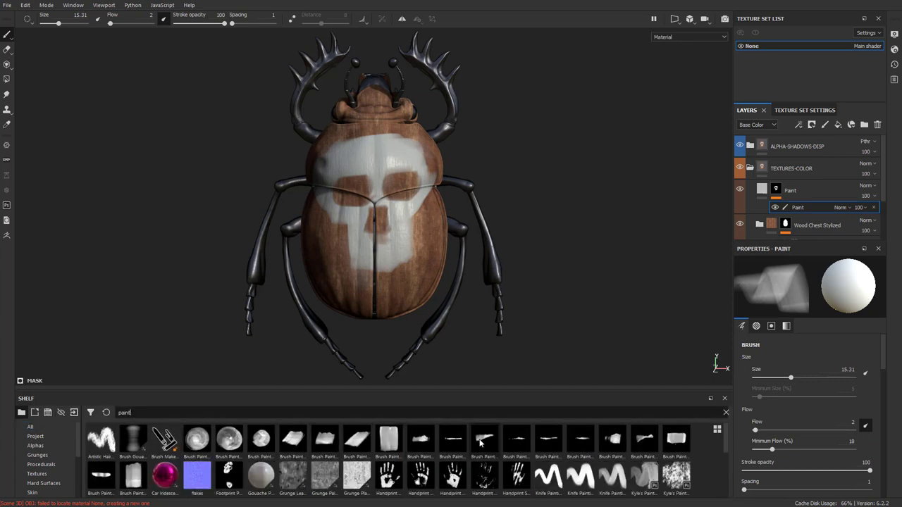
{"action": "left_click", "coordinate": [387, 475]}
{"action": "right_click", "coordinate": [396, 275]}
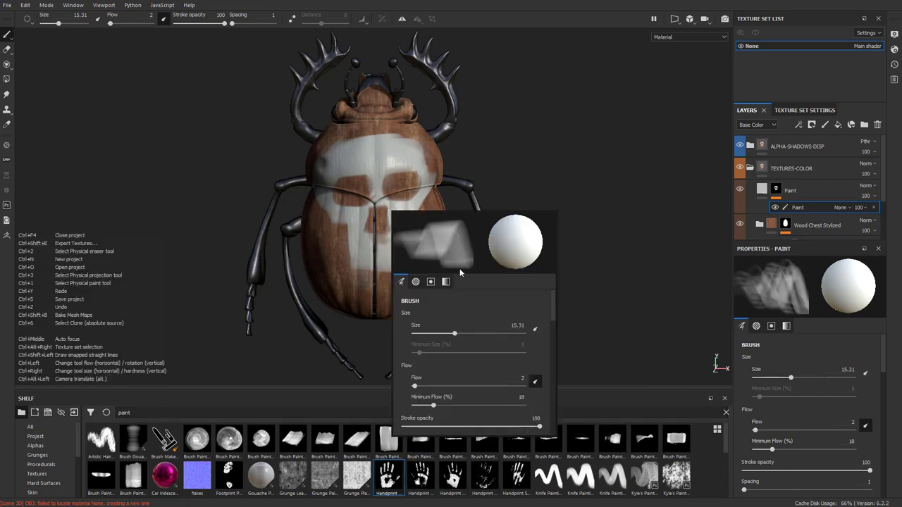
{"action": "scroll", "coordinate": [456, 340], "scroll_direction": "down", "scroll_amount": 10}
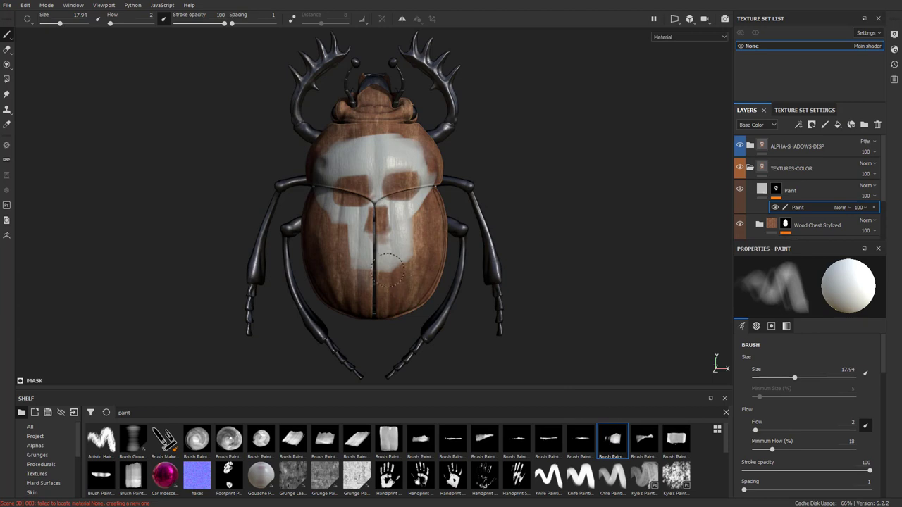
Try a Brush Paint alpha at size 13.95 on the lower shell, undo the stroke and pick the neighbouring alpha
{"action": "right_click_drag", "start_coordinate": [385, 265], "coordinate": [375, 265], "text": "ctrl"}
{"action": "mouse_move", "coordinate": [406, 286]}
{"action": "left_mouse_down"}
{"action": "mouse_move", "coordinate": [432, 222]}
{"action": "mouse_move", "coordinate": [418, 230]}
{"action": "left_mouse_up"}
{"action": "key", "text": "ctrl+z"}
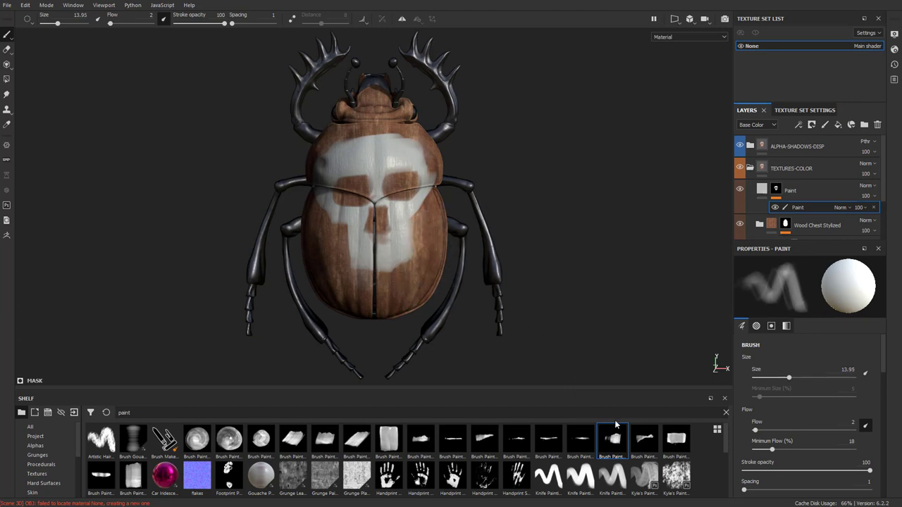
{"action": "left_click", "coordinate": [644, 441]}
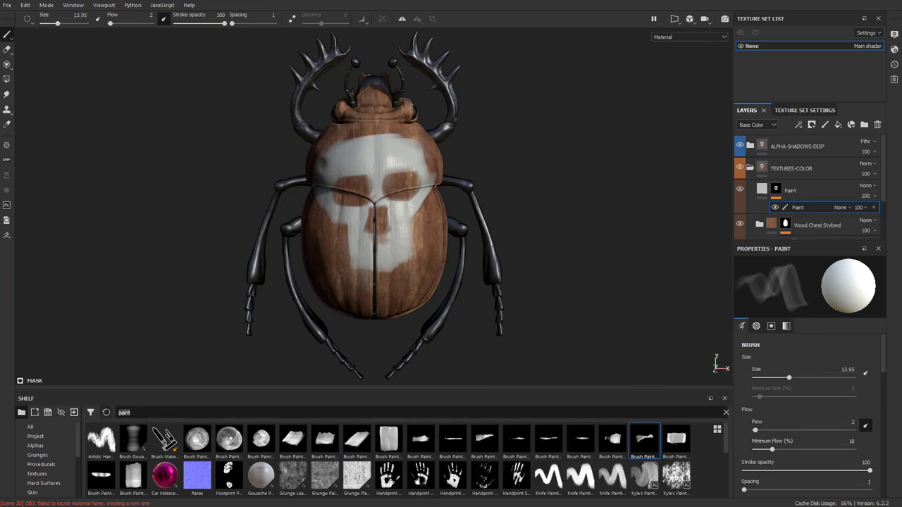
Search the shelf for "splatt", choose the Ink Splatter brush and dab paint splatters beside and below the skull's jaw
{"action": "type", "text": "splatt"}
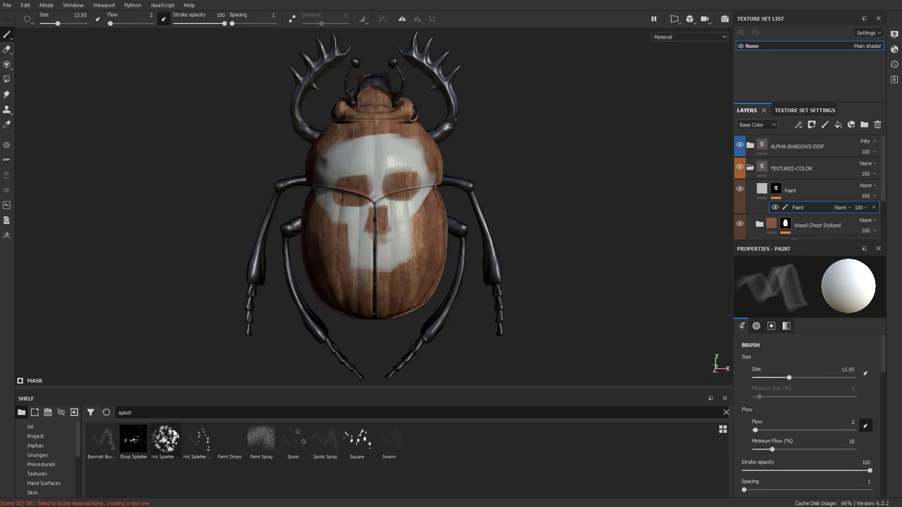
{"action": "left_click", "coordinate": [197, 440]}
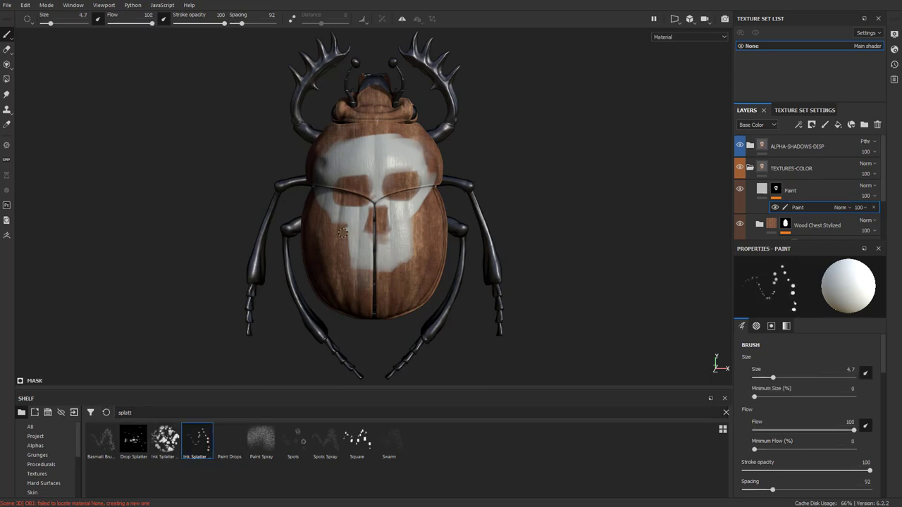
{"action": "right_click_drag", "start_coordinate": [344, 254], "coordinate": [342, 248], "text": "ctrl"}
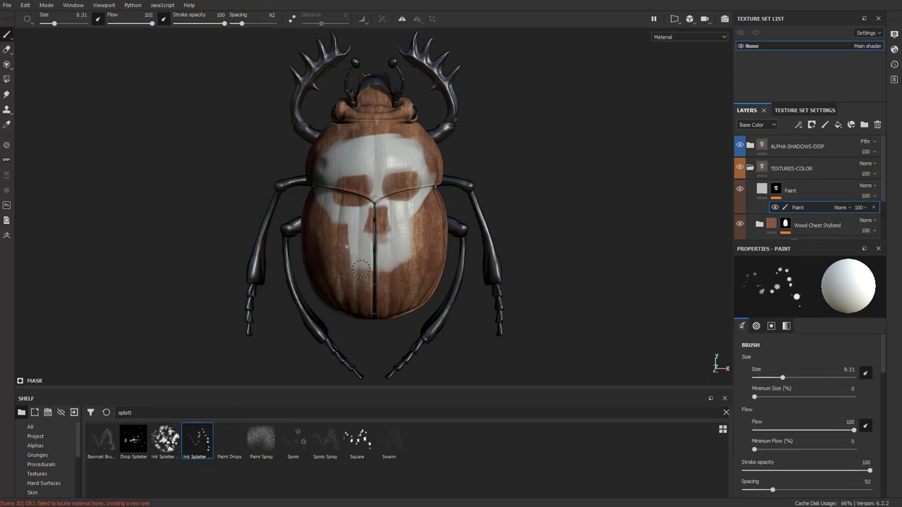
{"action": "mouse_move", "coordinate": [399, 292]}
{"action": "right_mouse_down", "text": "ctrl"}
{"action": "mouse_move", "coordinate": [382, 304]}
{"action": "mouse_move", "coordinate": [374, 256]}
{"action": "right_mouse_up", "text": "ctrl"}
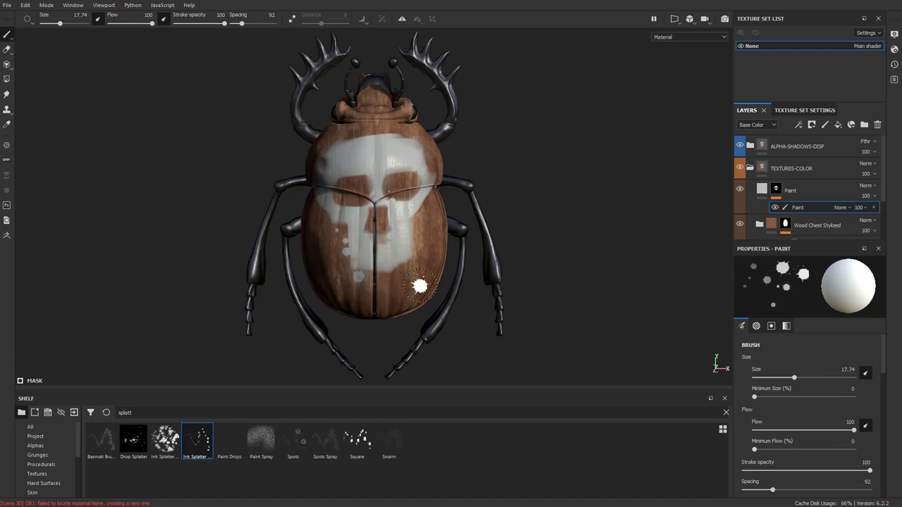
Set the Paint layer's fill base color to pure white (1.000, 1.000, 1.000)
{"action": "left_click", "coordinate": [762, 192]}
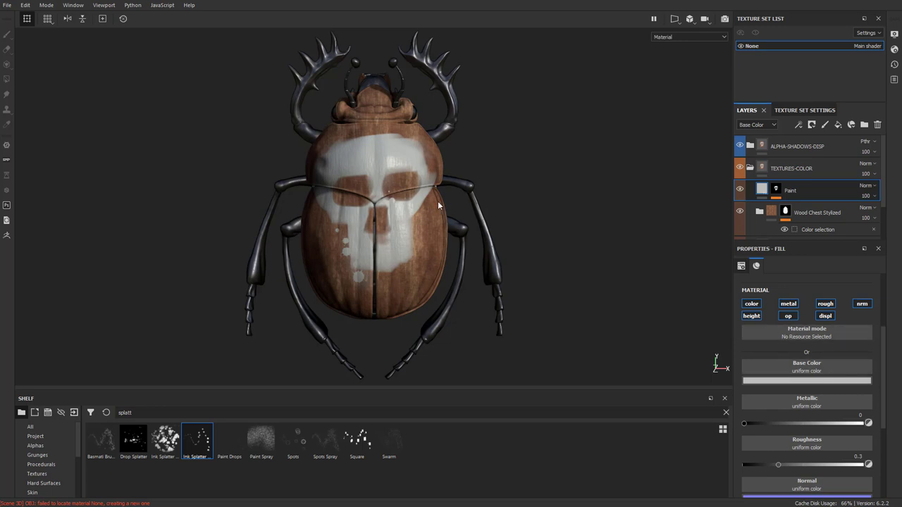
{"action": "left_click", "coordinate": [824, 382]}
{"action": "mouse_move", "coordinate": [855, 402]}
{"action": "left_mouse_down"}
{"action": "mouse_move", "coordinate": [892, 407]}
{"action": "mouse_move", "coordinate": [900, 421]}
{"action": "mouse_move", "coordinate": [900, 399]}
{"action": "mouse_move", "coordinate": [795, 386]}
{"action": "left_mouse_up"}
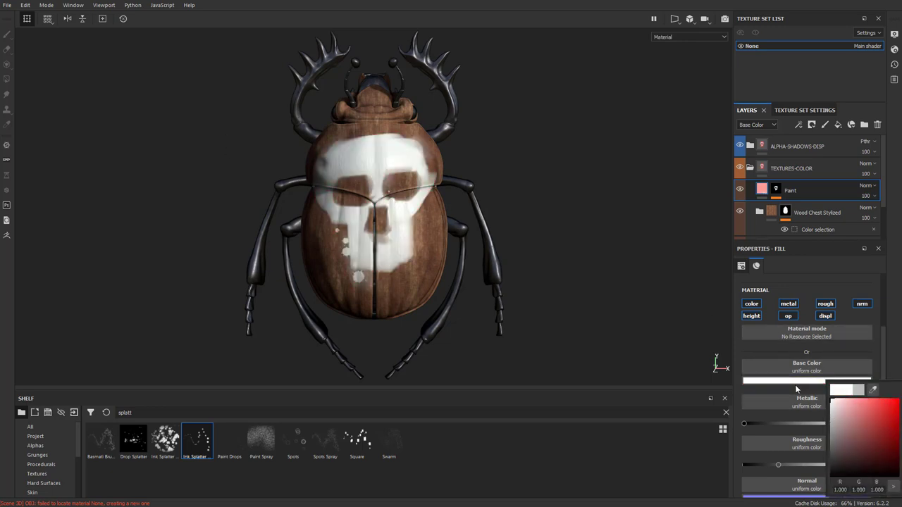
Turn off the opacity and displacement channels in the Paint layer's fill material
{"action": "scroll", "coordinate": [781, 364], "scroll_direction": "down", "scroll_amount": 3}
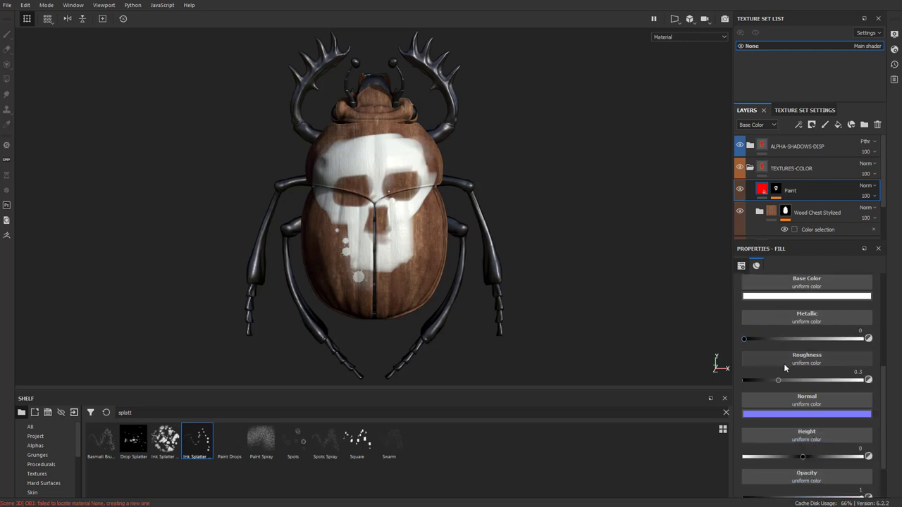
{"action": "scroll", "coordinate": [797, 346], "scroll_direction": "up", "scroll_amount": 4}
{"action": "left_click", "coordinate": [790, 345]}
{"action": "left_click", "coordinate": [831, 345]}
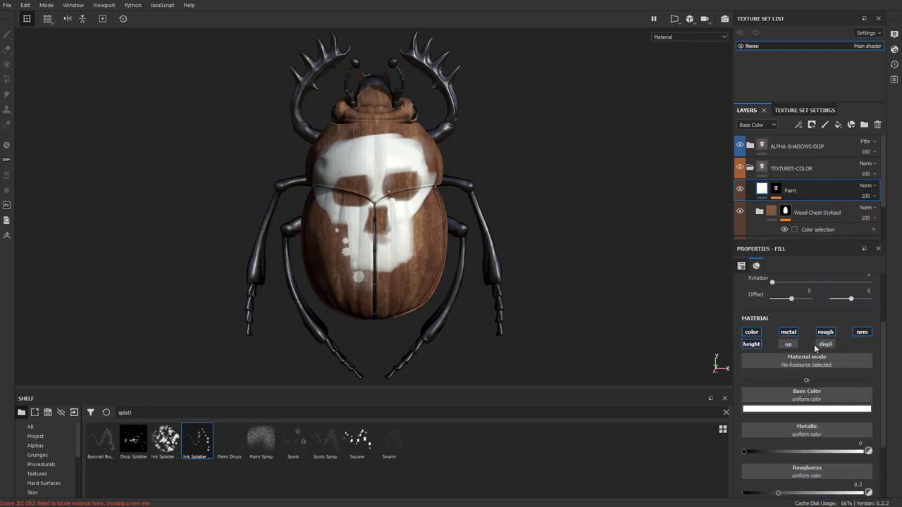
Raise the Paint fill's height to 0.2062 and rotate the environment light to check the relief
{"action": "scroll", "coordinate": [815, 404], "scroll_direction": "down", "scroll_amount": 3}
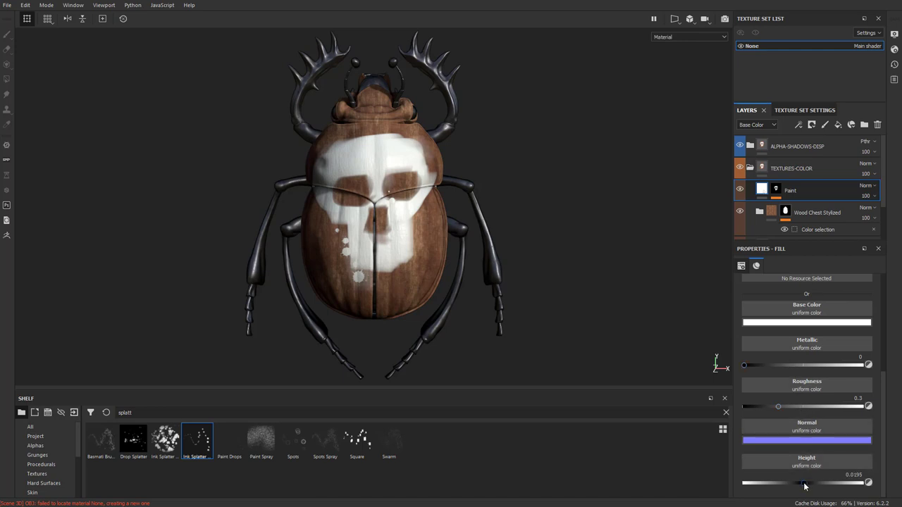
{"action": "mouse_move", "coordinate": [810, 486]}
{"action": "left_mouse_down"}
{"action": "mouse_move", "coordinate": [845, 485]}
{"action": "mouse_move", "coordinate": [802, 488]}
{"action": "mouse_move", "coordinate": [815, 486]}
{"action": "left_mouse_up"}
{"action": "mouse_move", "coordinate": [626, 293]}
{"action": "right_mouse_down", "text": "shift"}
{"action": "mouse_move", "coordinate": [628, 257]}
{"action": "mouse_move", "coordinate": [617, 270]}
{"action": "mouse_move", "coordinate": [578, 273]}
{"action": "mouse_move", "coordinate": [604, 288]}
{"action": "mouse_move", "coordinate": [609, 281]}
{"action": "mouse_move", "coordinate": [575, 261]}
{"action": "mouse_move", "coordinate": [610, 261]}
{"action": "mouse_move", "coordinate": [607, 270]}
{"action": "right_mouse_up", "text": "shift"}
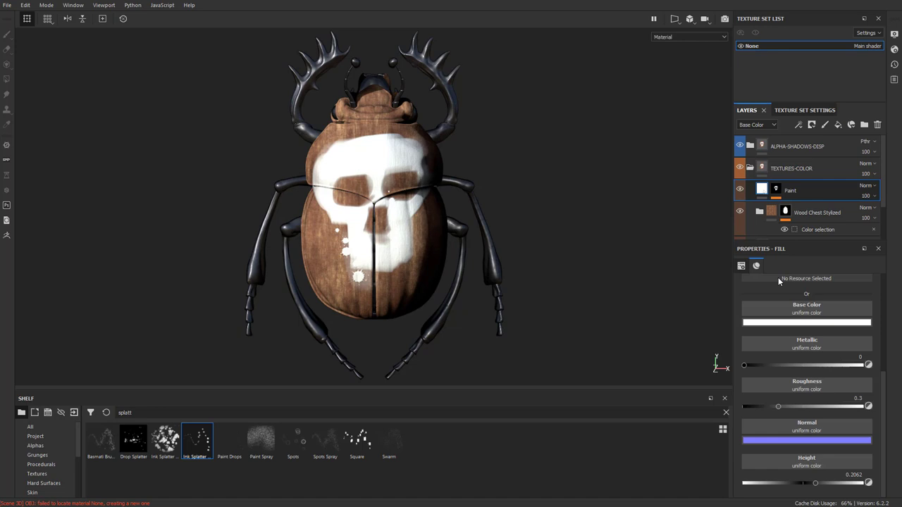
Darken the Paint fill's base color to a light grey and rotate the environment light to check it
{"action": "left_click", "coordinate": [768, 327]}
{"action": "left_click_drag", "start_coordinate": [780, 361], "coordinate": [768, 366]}
{"action": "mouse_move", "coordinate": [594, 187]}
{"action": "right_mouse_down", "text": "shift"}
{"action": "mouse_move", "coordinate": [608, 185]}
{"action": "mouse_move", "coordinate": [591, 195]}
{"action": "right_mouse_up", "text": "shift"}
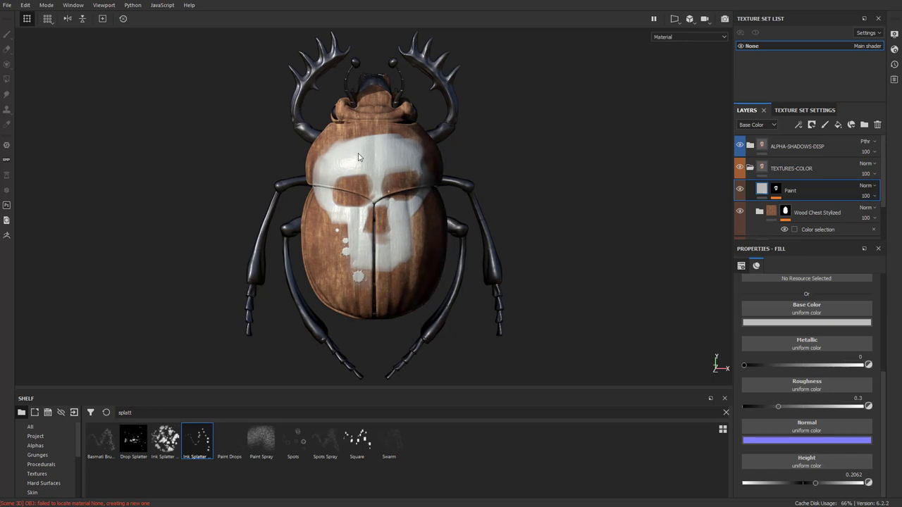
Lower the Paint fill's roughness to 0.1868 and rotate the environment light to judge the gloss
{"action": "left_click", "coordinate": [760, 191]}
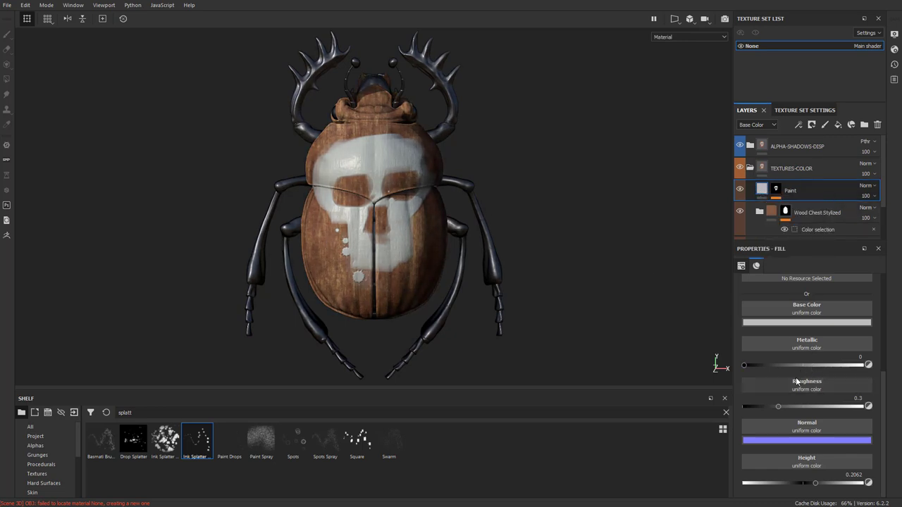
{"action": "mouse_move", "coordinate": [785, 404]}
{"action": "left_mouse_down"}
{"action": "mouse_move", "coordinate": [744, 405]}
{"action": "mouse_move", "coordinate": [871, 401]}
{"action": "mouse_move", "coordinate": [754, 396]}
{"action": "mouse_move", "coordinate": [776, 393]}
{"action": "mouse_move", "coordinate": [765, 396]}
{"action": "left_mouse_up"}
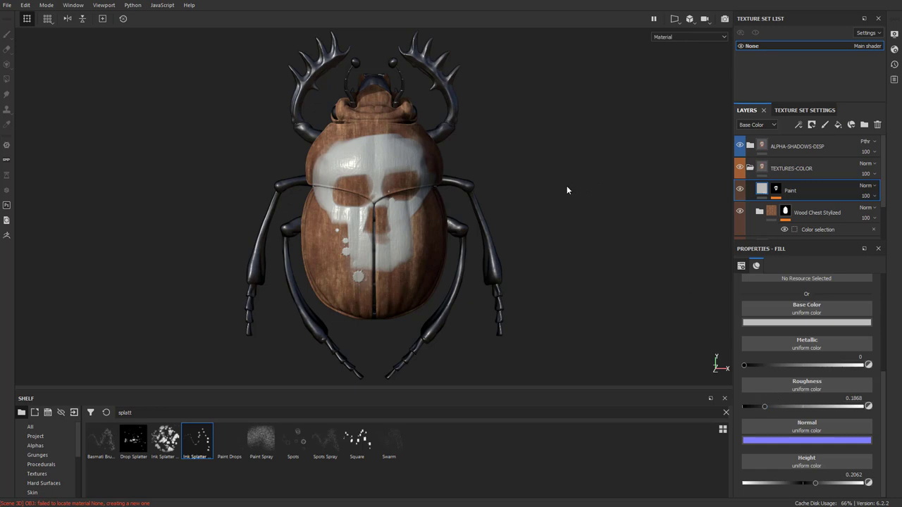
{"action": "mouse_move", "coordinate": [567, 187]}
{"action": "right_mouse_down", "text": "shift"}
{"action": "mouse_move", "coordinate": [630, 190]}
{"action": "mouse_move", "coordinate": [562, 195]}
{"action": "mouse_move", "coordinate": [572, 195]}
{"action": "right_mouse_up", "text": "shift"}
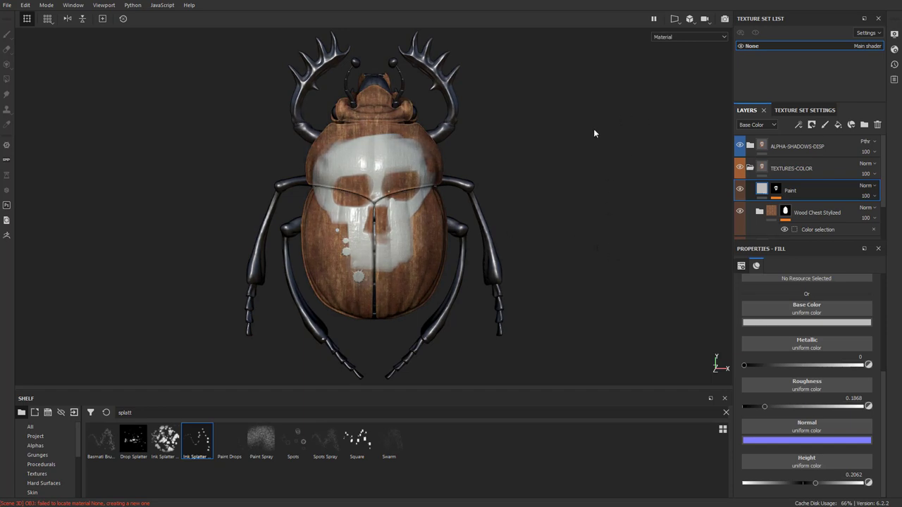
View the texture channels one after another, from Base Color through Metallic, Roughness and Height to Opacity
{"action": "key", "text": "c"}
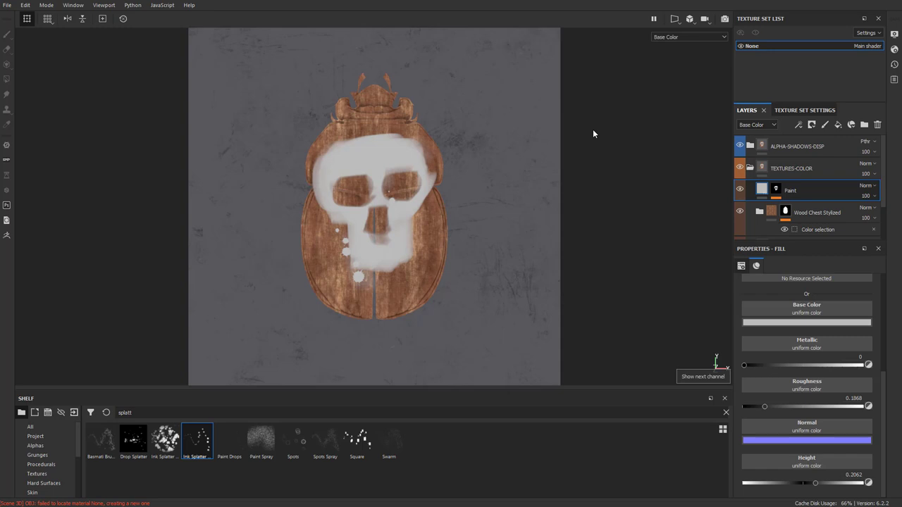
{"action": "key", "text": "c"}
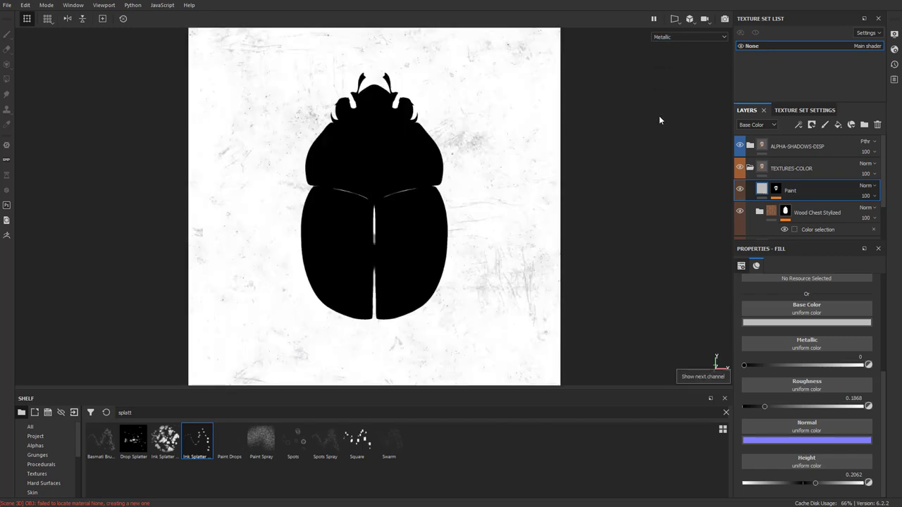
{"action": "key", "text": "c"}
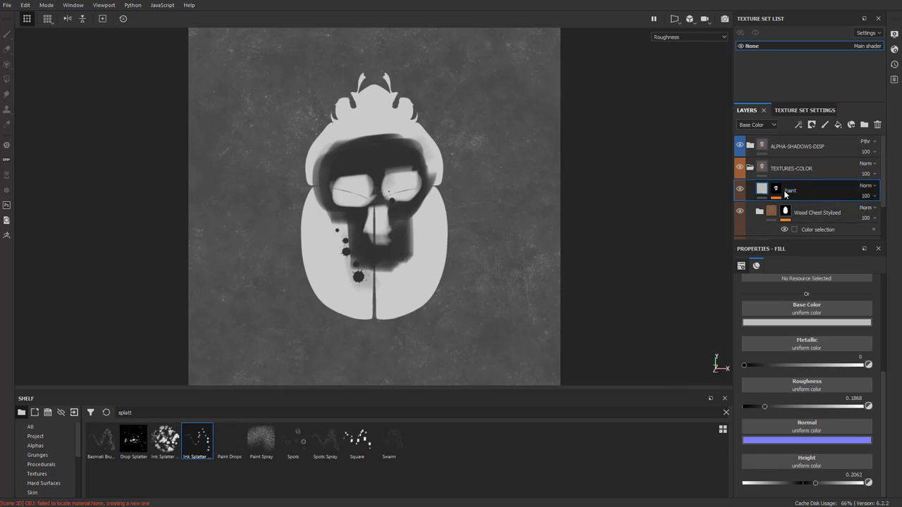
{"action": "key", "text": "c"}
{"action": "key", "text": "c"}
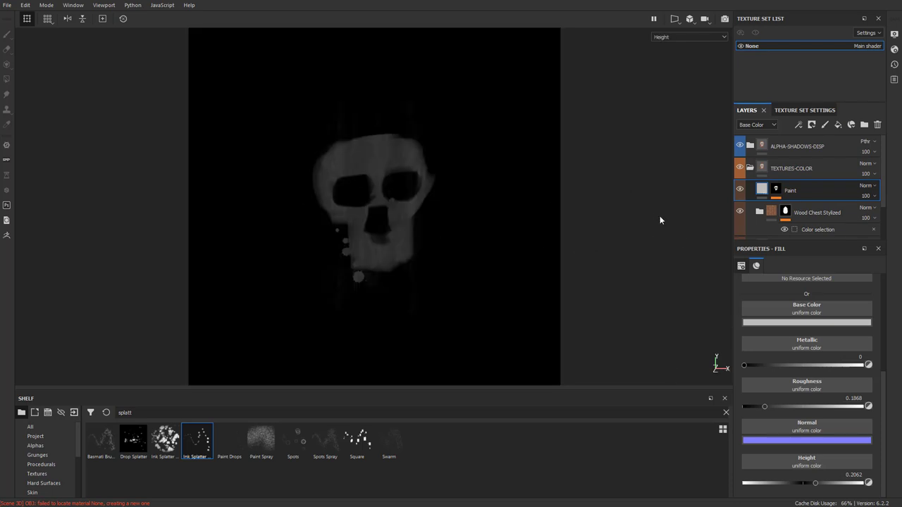
{"action": "key", "text": "c"}
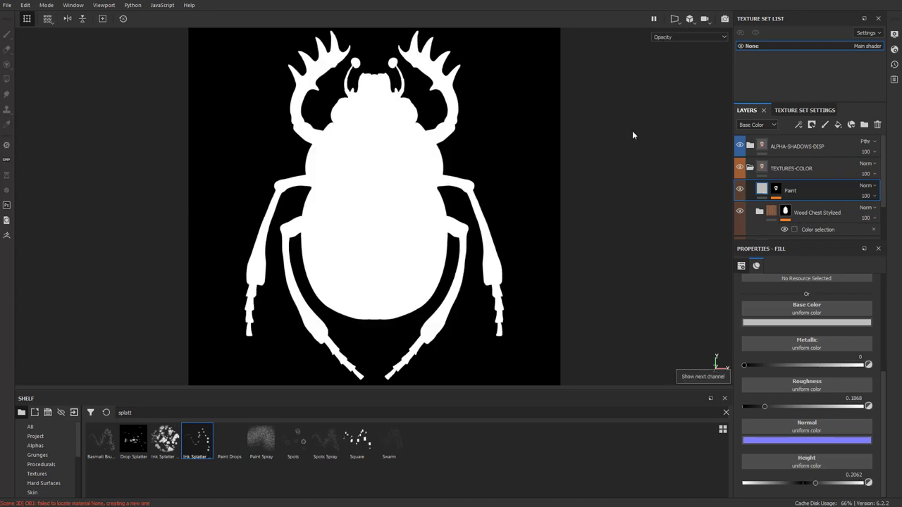
View the Displacement channel and the Roughness channel, returning to the full Material view after each
{"action": "key", "text": "c"}
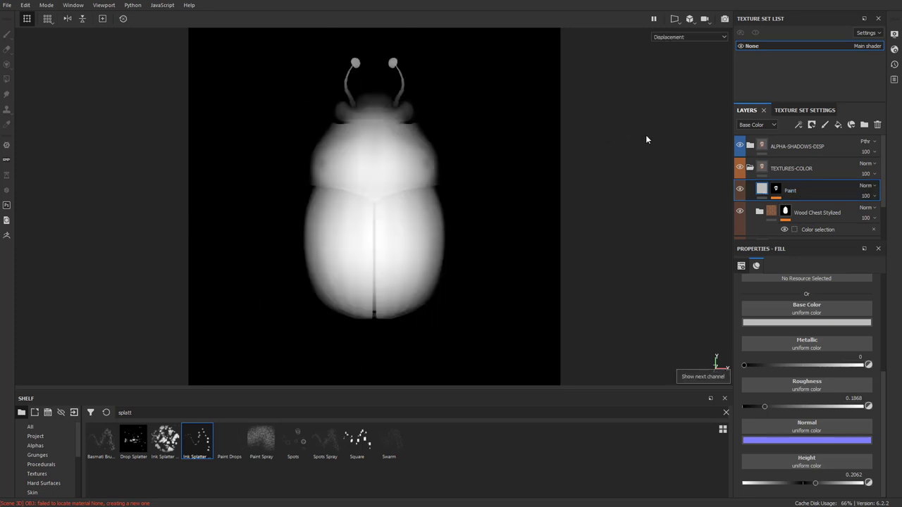
{"action": "key", "text": "m"}
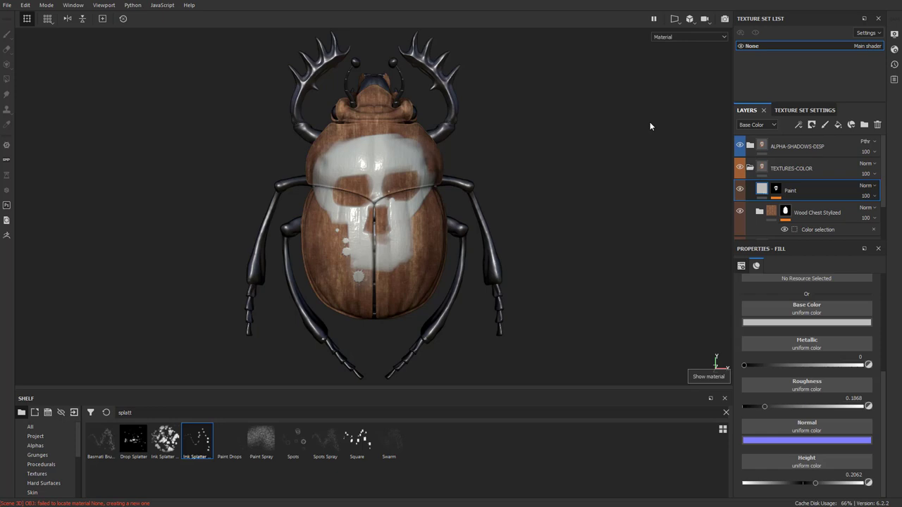
{"action": "left_click", "coordinate": [685, 37]}
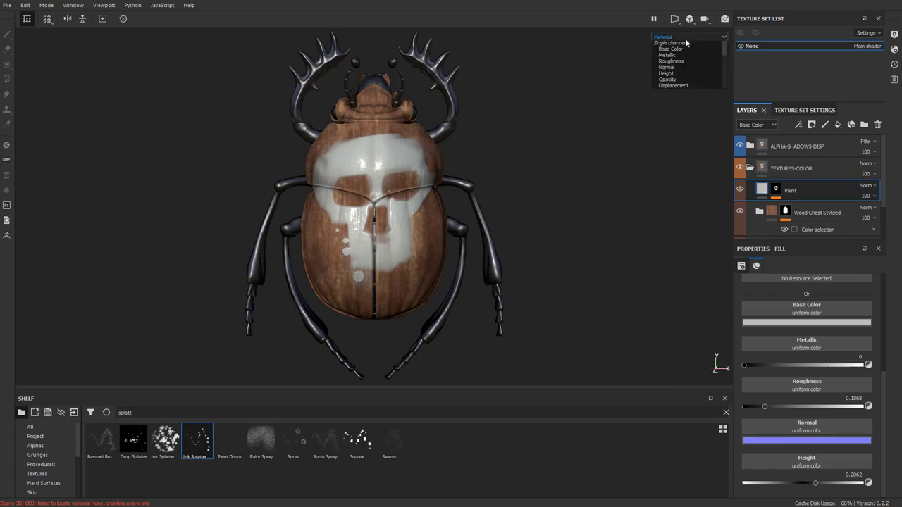
{"action": "left_click", "coordinate": [680, 74]}
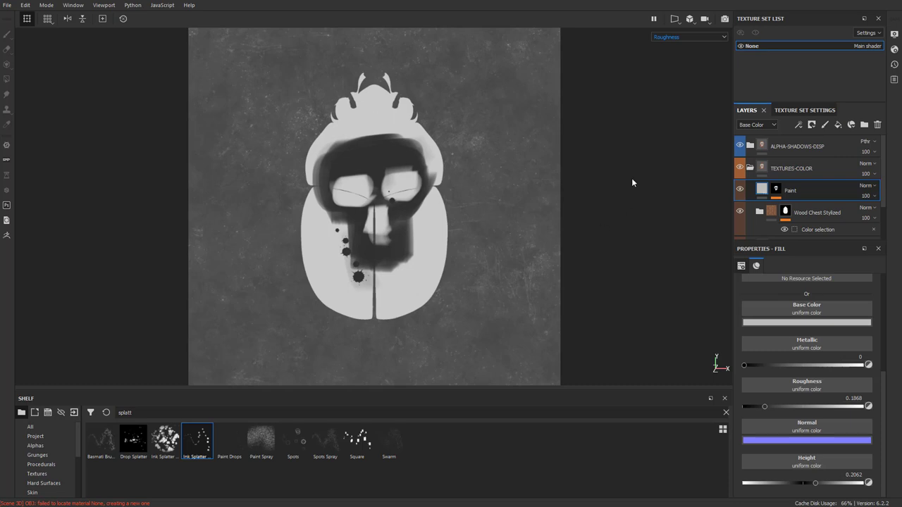
{"action": "left_click", "coordinate": [677, 38]}
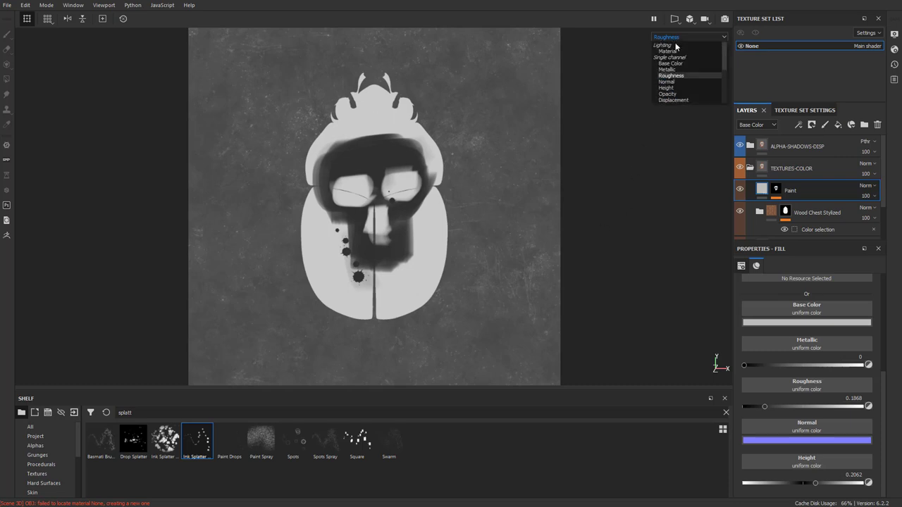
{"action": "left_click", "coordinate": [675, 50]}
Add a fill layer above the Wood Chest Stylized folder and disable its displacement, opacity, height and normal channels
{"action": "left_click", "coordinate": [812, 212]}
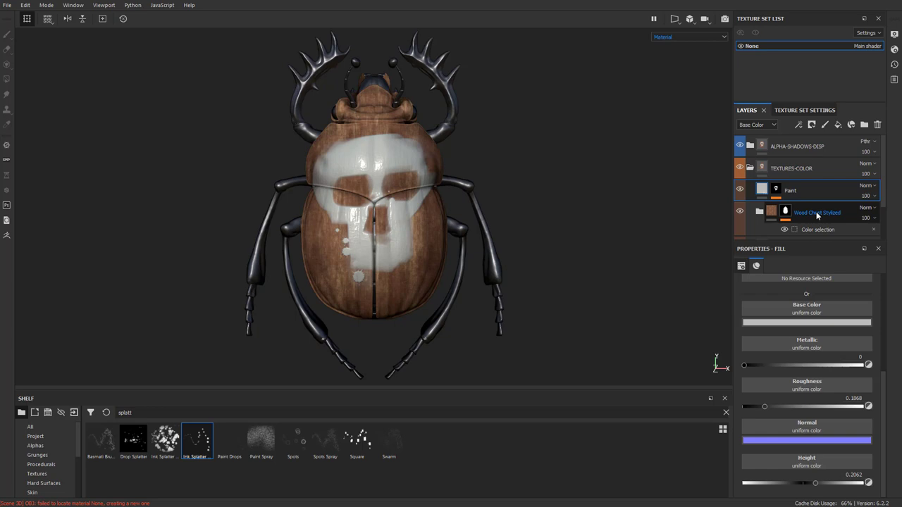
{"action": "left_click", "coordinate": [838, 124]}
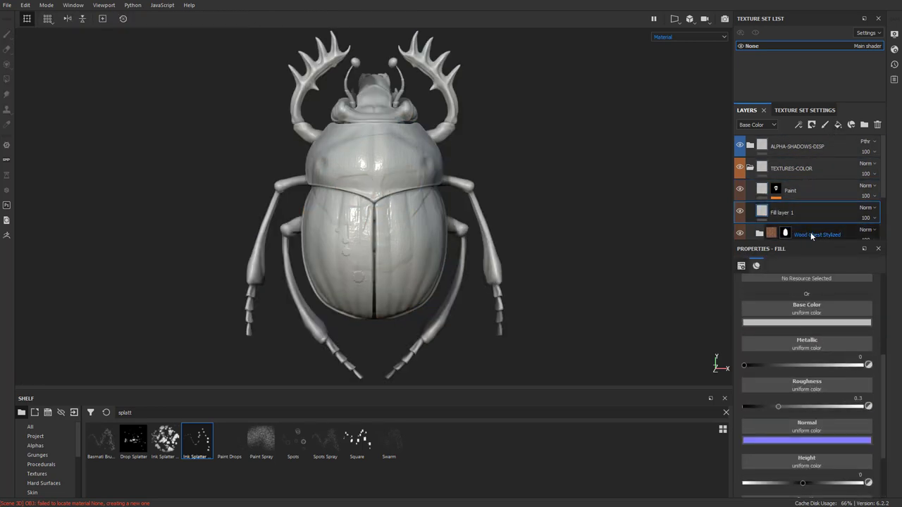
{"action": "scroll", "coordinate": [810, 337], "scroll_direction": "up", "scroll_amount": 5}
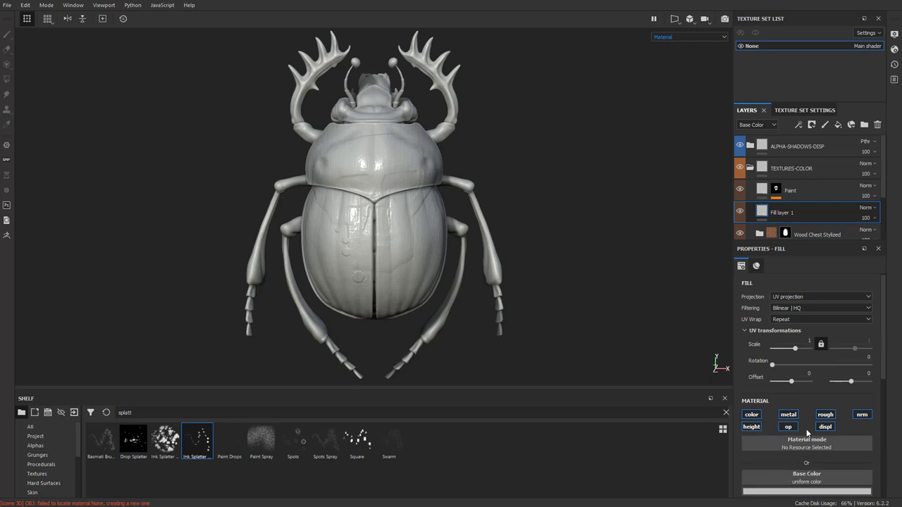
{"action": "scroll", "coordinate": [807, 433], "scroll_direction": "down", "scroll_amount": 1}
{"action": "left_click", "coordinate": [825, 401]}
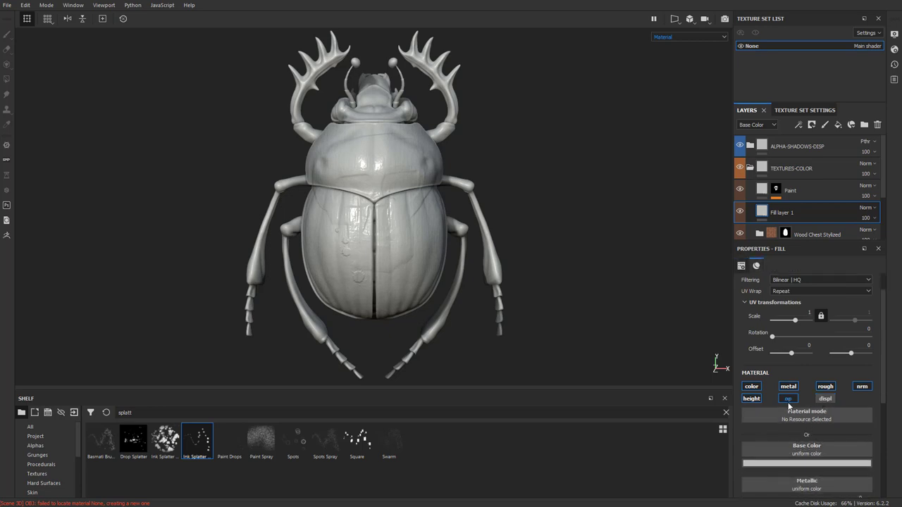
{"action": "left_click", "coordinate": [789, 402]}
{"action": "left_click", "coordinate": [751, 399]}
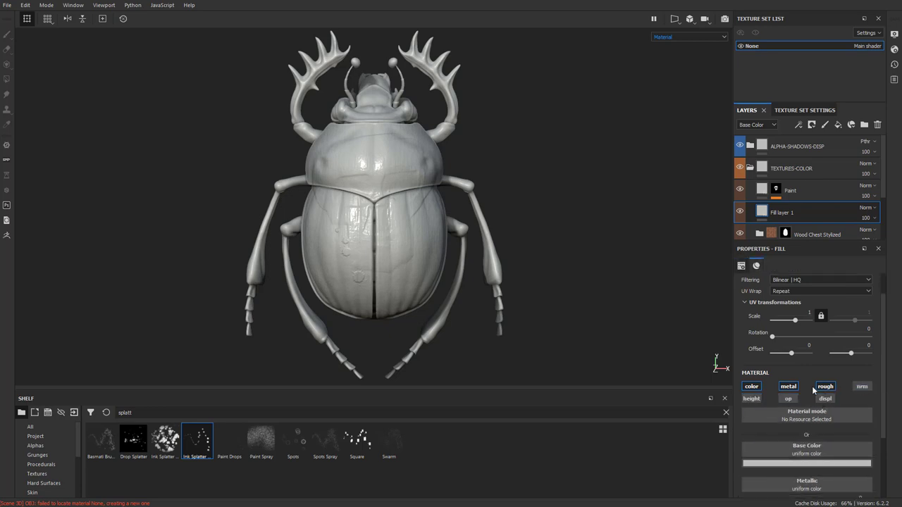
Disable the new fill layer's metallic and color channels so that it affects only roughness
{"action": "left_click", "coordinate": [825, 390]}
{"action": "left_click", "coordinate": [825, 390]}
{"action": "left_click", "coordinate": [825, 390]}
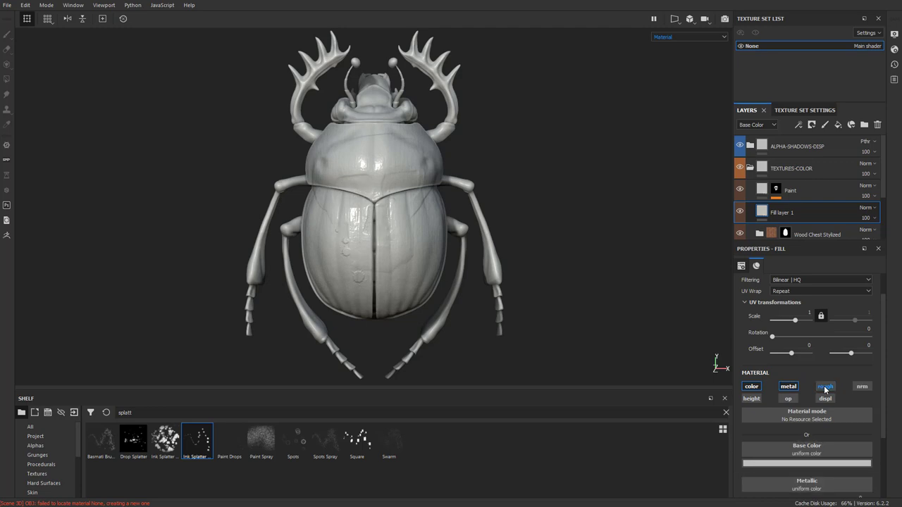
{"action": "left_click", "coordinate": [825, 389]}
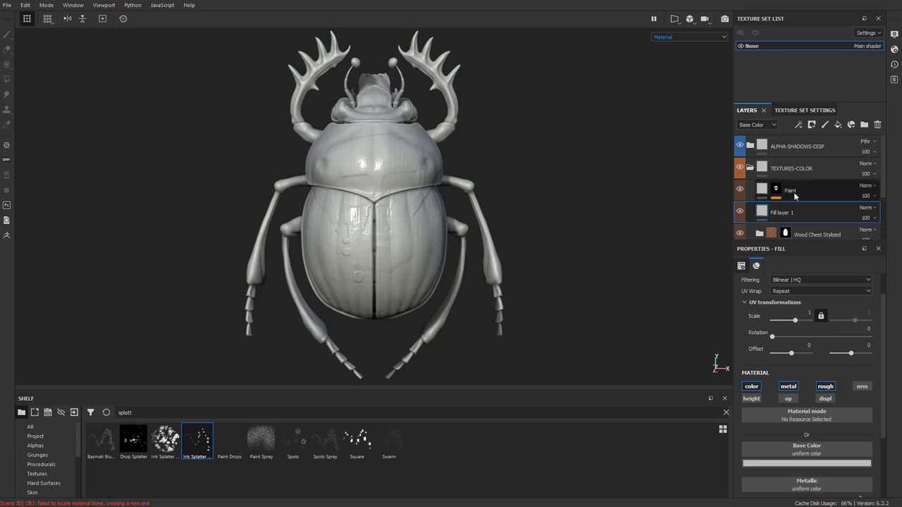
{"action": "left_click", "coordinate": [826, 388]}
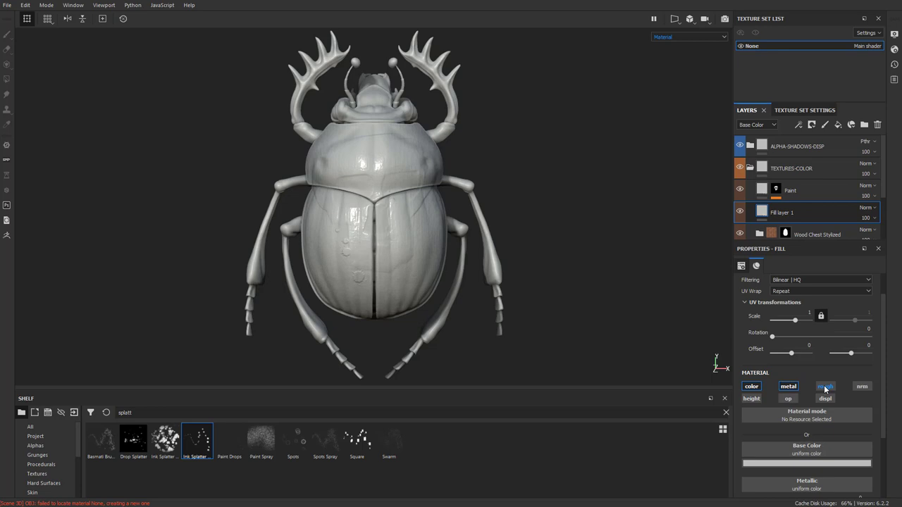
{"action": "left_click", "coordinate": [789, 386]}
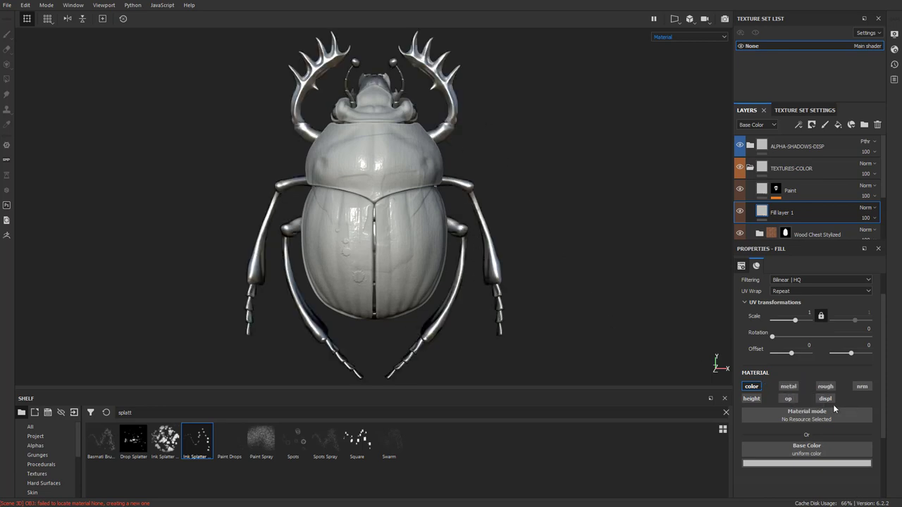
{"action": "left_click", "coordinate": [750, 388]}
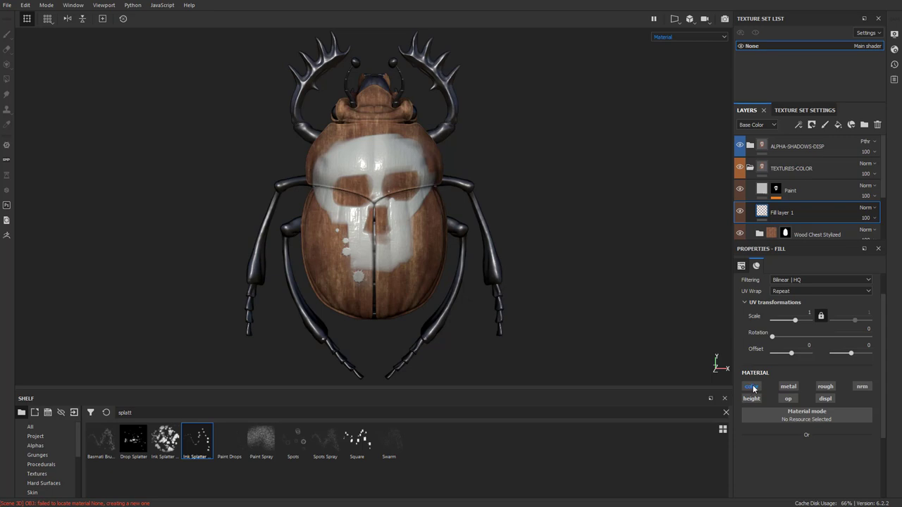
{"action": "left_click", "coordinate": [825, 387]}
{"action": "scroll", "coordinate": [819, 363], "scroll_direction": "down", "scroll_amount": 3}
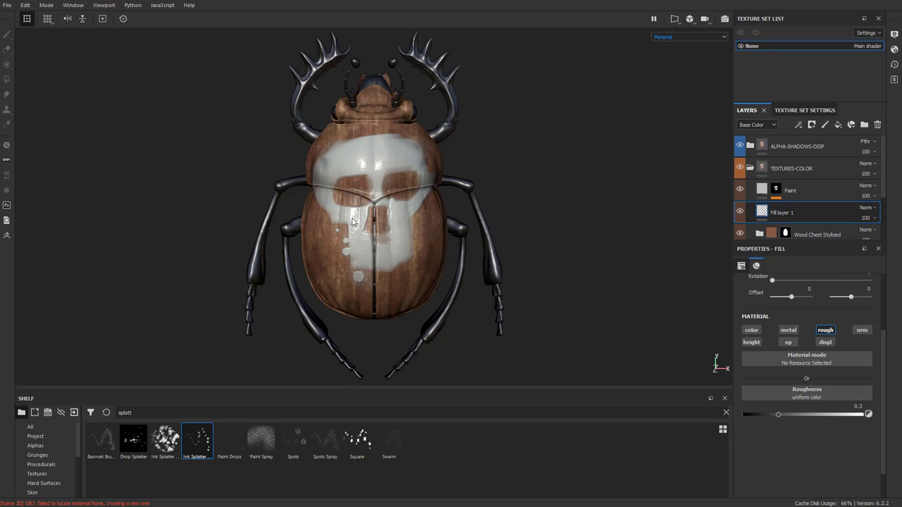
Rename the new fill layer as RoughnessBreakup
{"action": "double_click", "coordinate": [781, 213]}
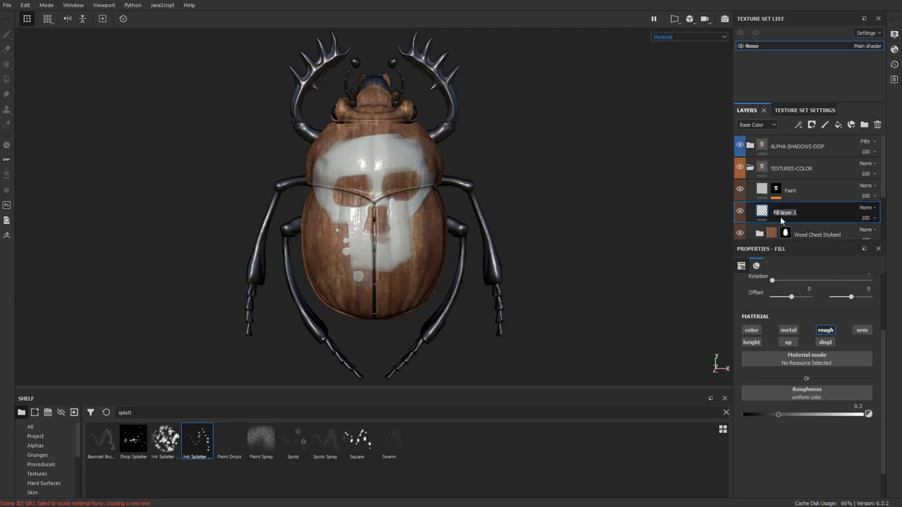
{"action": "type", "text": "RoughnessBreakup"}
{"action": "key", "text": "Return"}
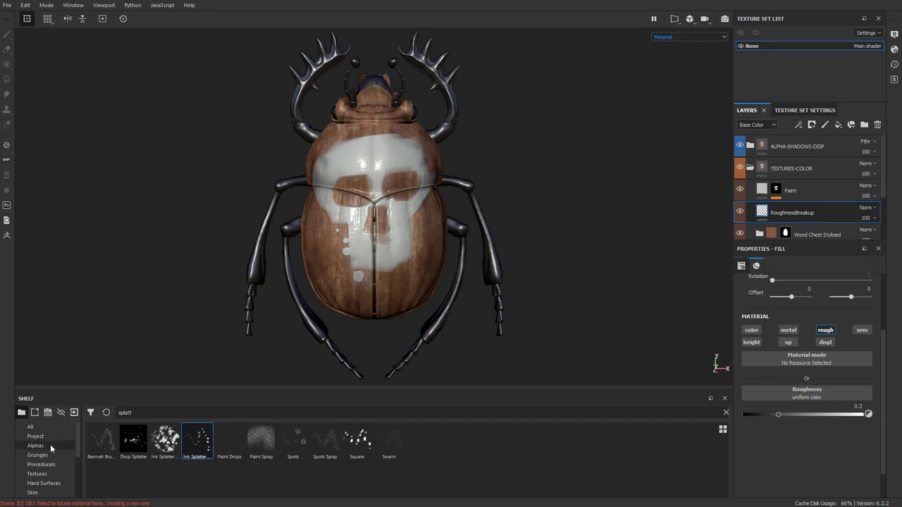
Assign the Grunge Leak Spots texture from the Grunges library to the RoughnessBreakup layer's roughness
{"action": "left_click", "coordinate": [38, 455]}
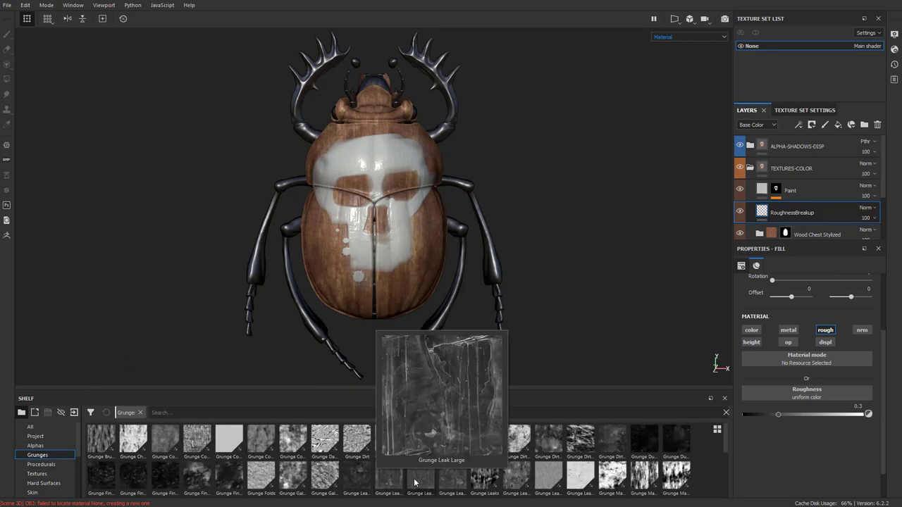
{"action": "mouse_move", "coordinate": [420, 483]}
{"action": "mouse_move", "coordinate": [459, 488]}
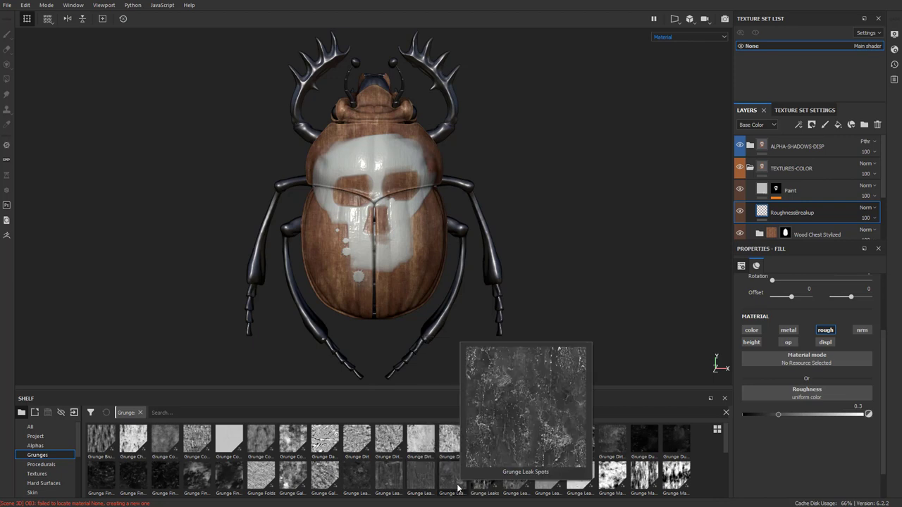
{"action": "left_click", "coordinate": [457, 487]}
{"action": "left_click_drag", "start_coordinate": [779, 388], "coordinate": [782, 391]}
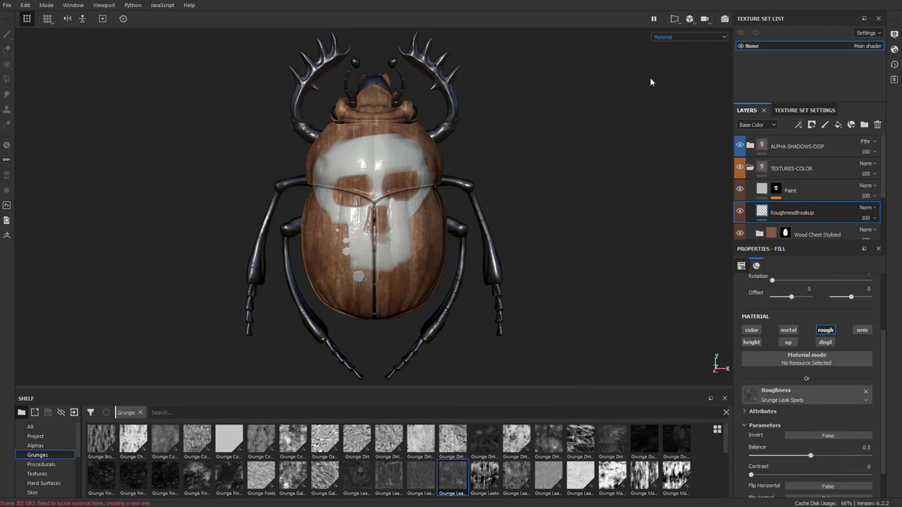
View the Roughness channel and toggle the Paint layer's visibility off and on to compare the grunge
{"action": "key", "text": "c"}
{"action": "key", "text": "F3"}
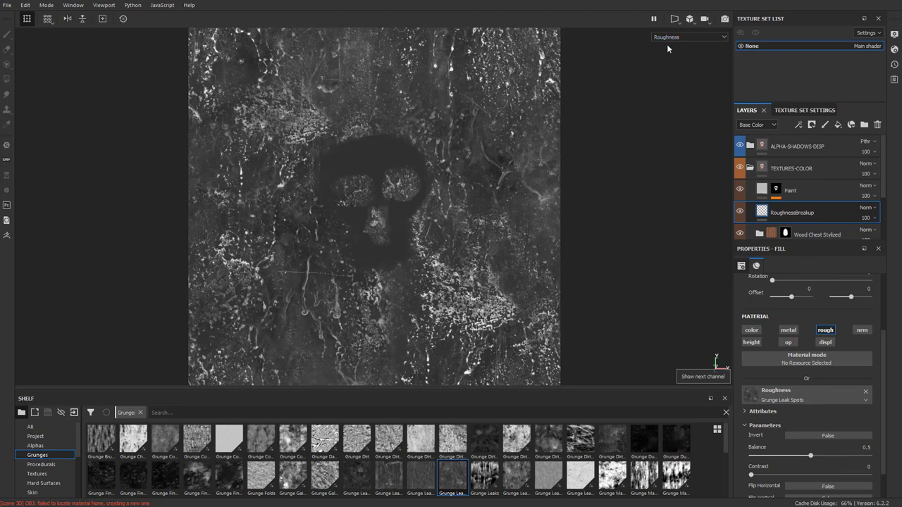
{"action": "left_click", "coordinate": [739, 190]}
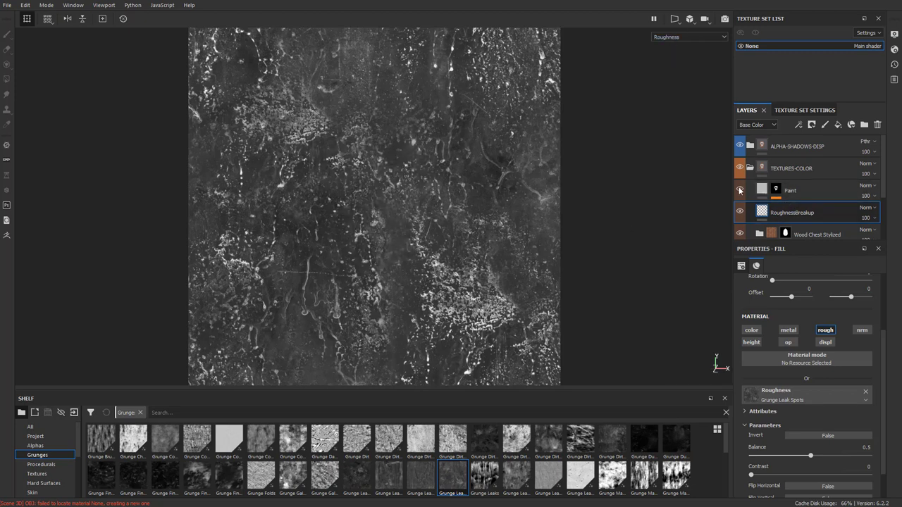
{"action": "left_click", "coordinate": [739, 190]}
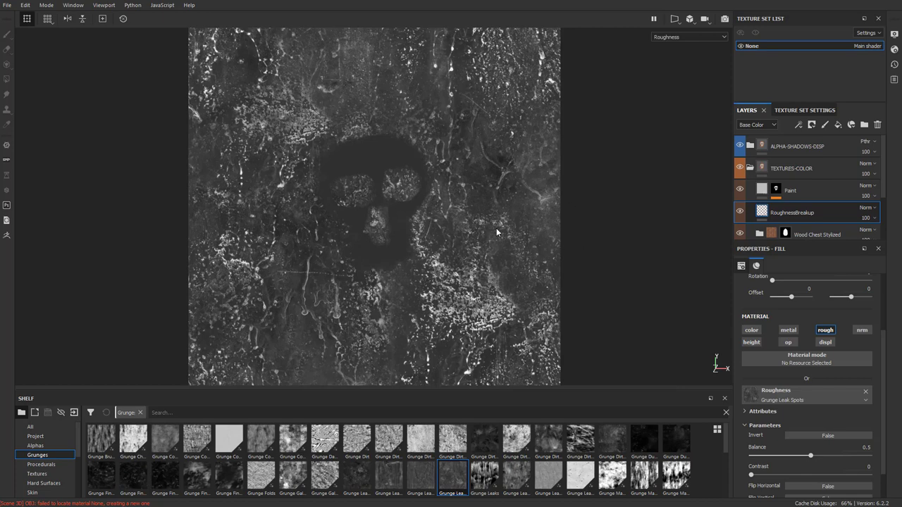
Return to the Material view and rotate the environment light to inspect the grunge in the reflections
{"action": "key", "text": "m"}
{"action": "right_click_drag", "start_coordinate": [531, 232], "coordinate": [500, 242], "text": "shift"}
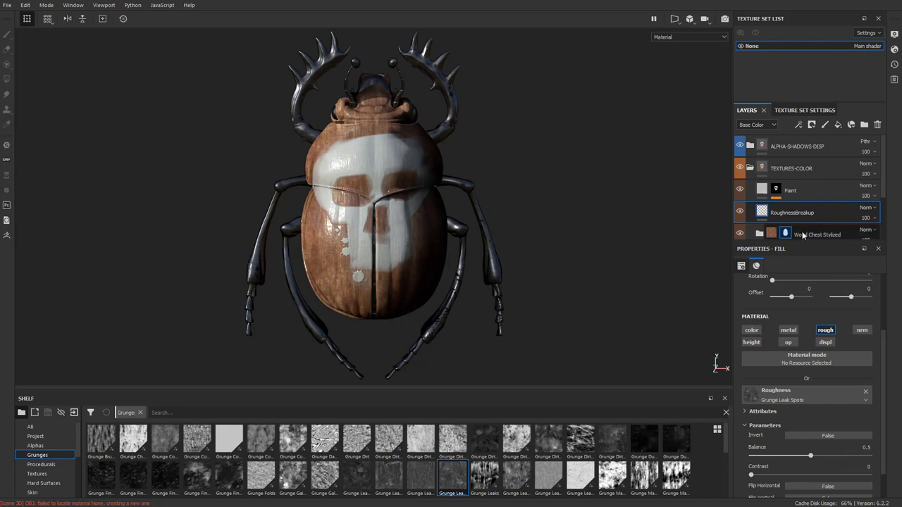
{"action": "right_click_drag", "start_coordinate": [608, 182], "coordinate": [581, 190], "text": "shift"}
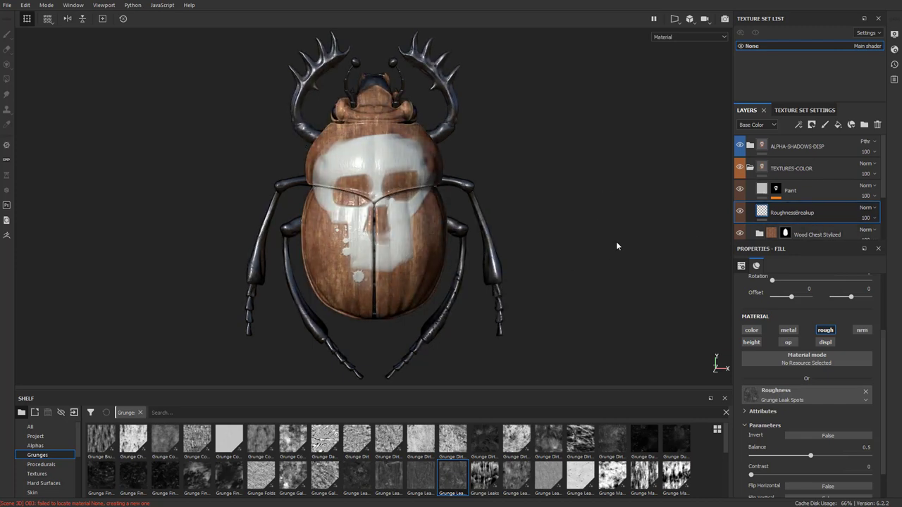
{"action": "right_click_drag", "start_coordinate": [592, 215], "coordinate": [585, 215], "text": "shift"}
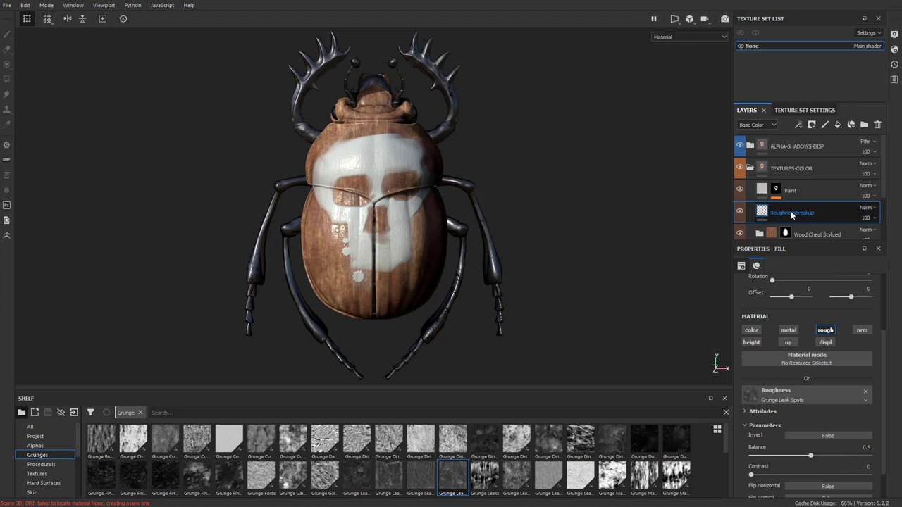
Switch the layer stack to the Roughness channel and set the RoughnessBreakup layer's opacity to 80
{"action": "left_click", "coordinate": [874, 219]}
{"action": "mouse_move", "coordinate": [901, 235]}
{"action": "left_mouse_down"}
{"action": "mouse_move", "coordinate": [848, 238]}
{"action": "mouse_move", "coordinate": [901, 235]}
{"action": "left_mouse_up"}
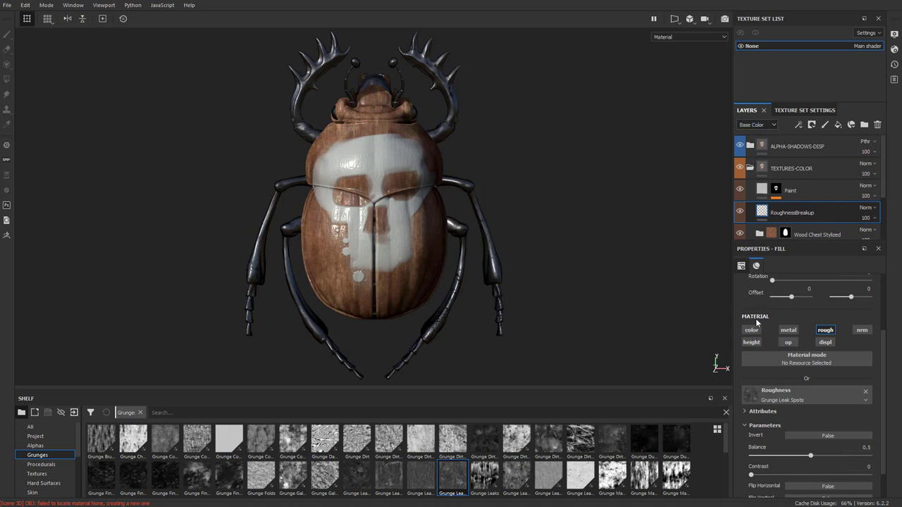
{"action": "left_click", "coordinate": [771, 128]}
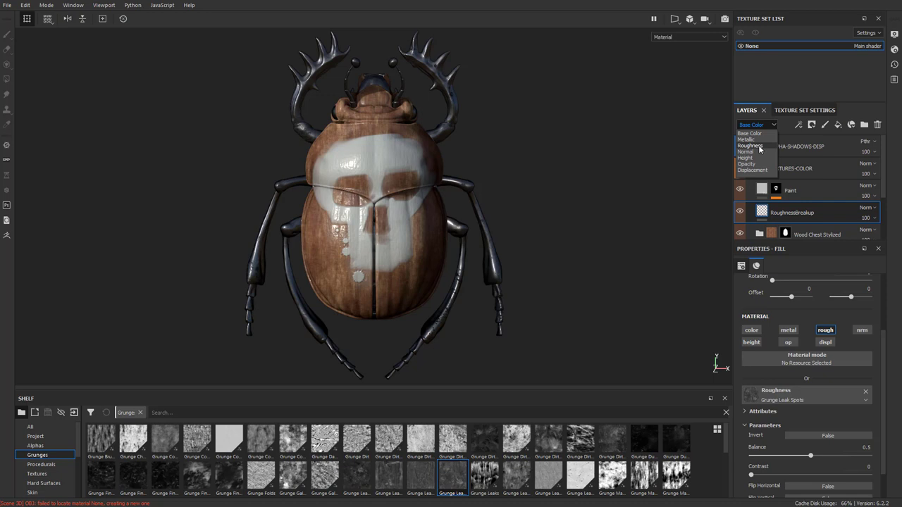
{"action": "left_click", "coordinate": [749, 145]}
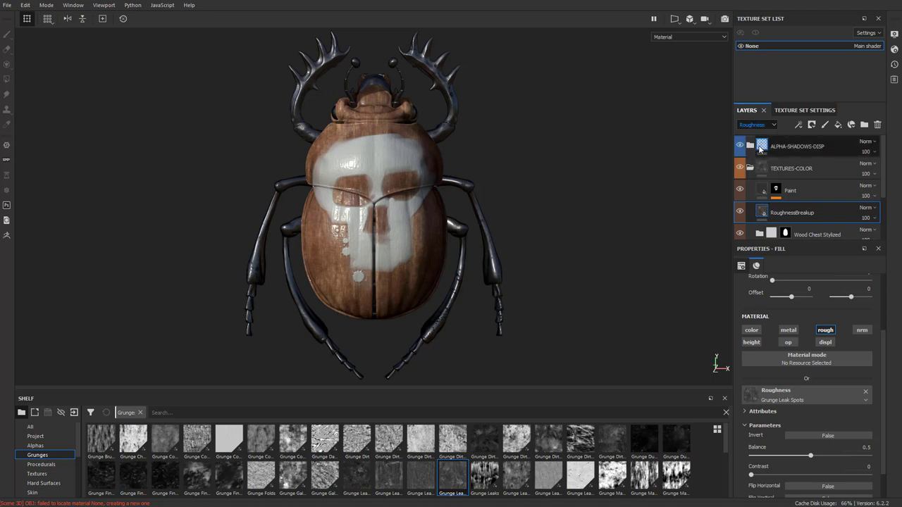
{"action": "left_click", "coordinate": [872, 218]}
{"action": "mouse_move", "coordinate": [900, 236]}
{"action": "left_mouse_down"}
{"action": "mouse_move", "coordinate": [871, 243]}
{"action": "mouse_move", "coordinate": [901, 243]}
{"action": "mouse_move", "coordinate": [886, 238]}
{"action": "left_mouse_up"}
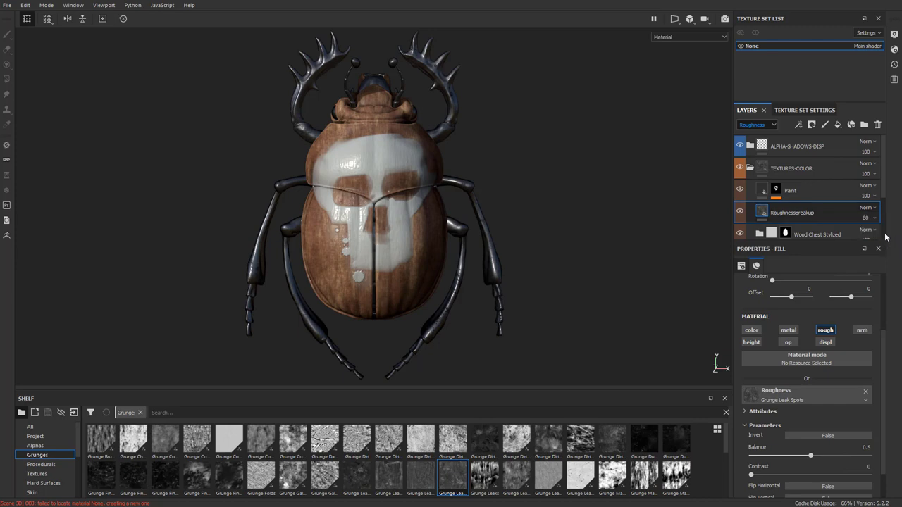
Viewing the Roughness channel, set the RoughnessBreakup layer's opacity to 31 and its blending mode to Multiply
{"action": "key", "text": "c"}
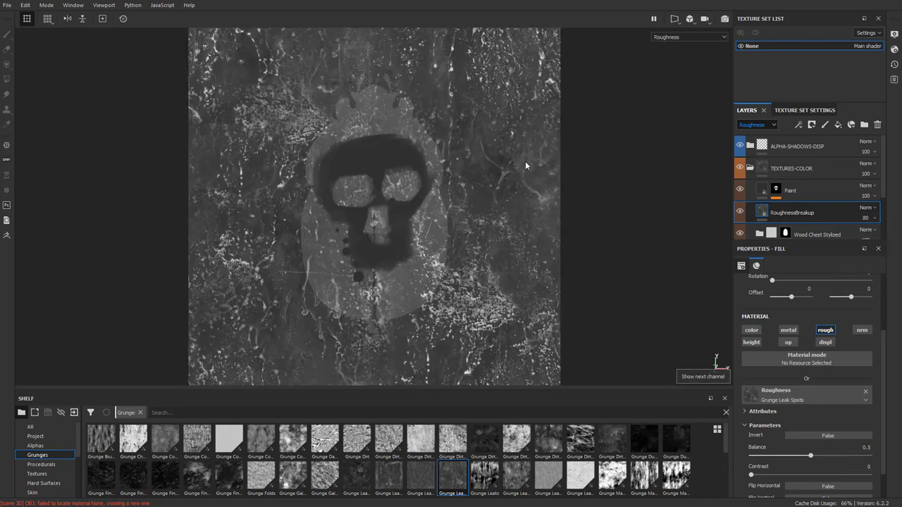
{"action": "left_click", "coordinate": [865, 217]}
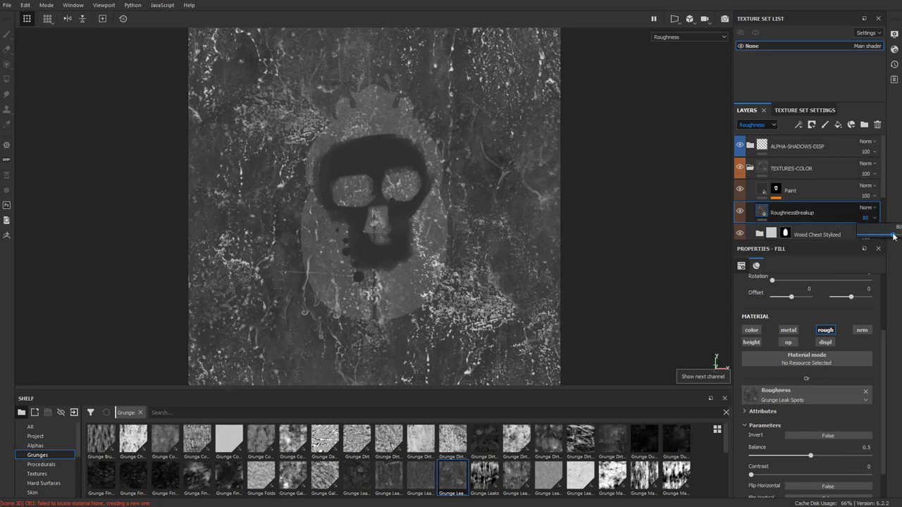
{"action": "left_click_drag", "start_coordinate": [892, 236], "coordinate": [873, 249]}
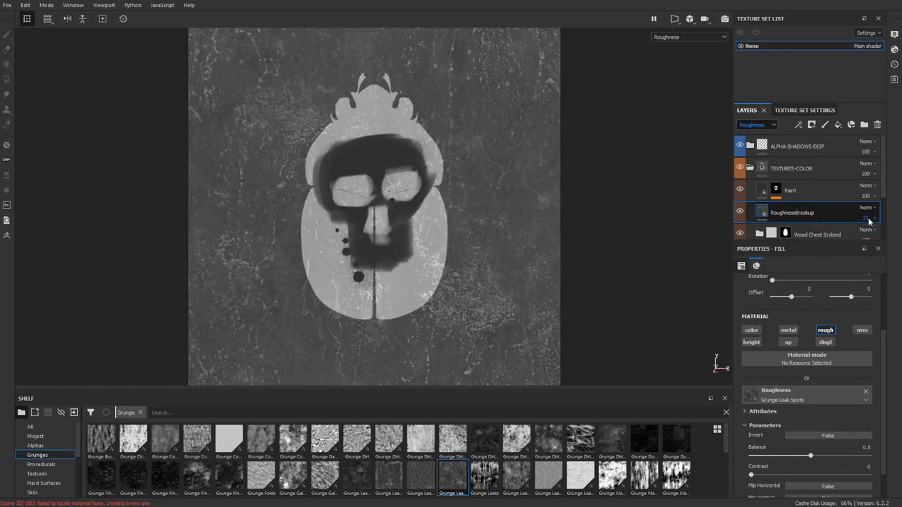
{"action": "left_click", "coordinate": [868, 208]}
{"action": "left_click", "coordinate": [880, 253]}
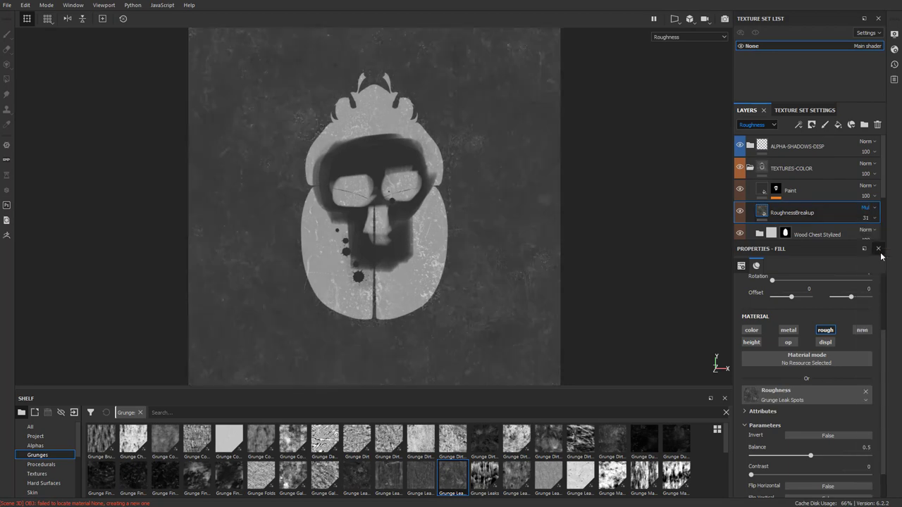
Try the Screen and Multiply blending modes on the RoughnessBreakup layer's roughness at 100 opacity
{"action": "left_click", "coordinate": [867, 208]}
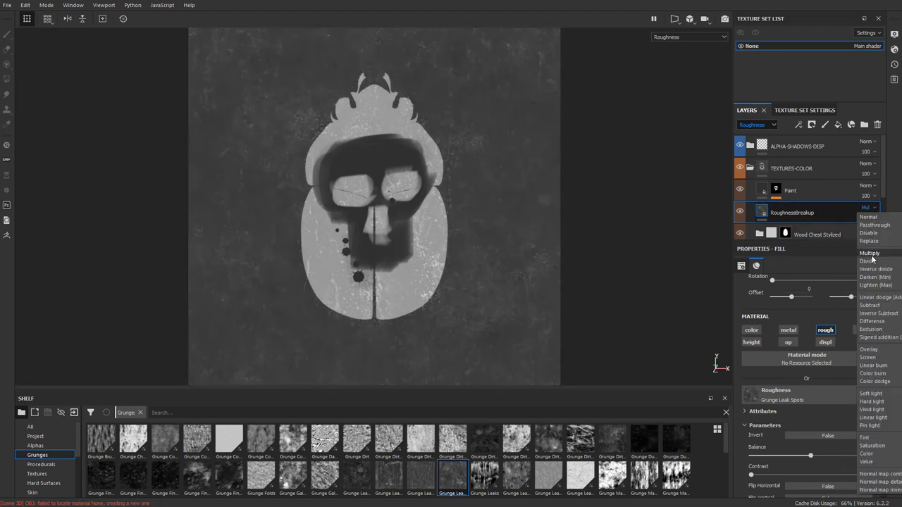
{"action": "left_click", "coordinate": [880, 357]}
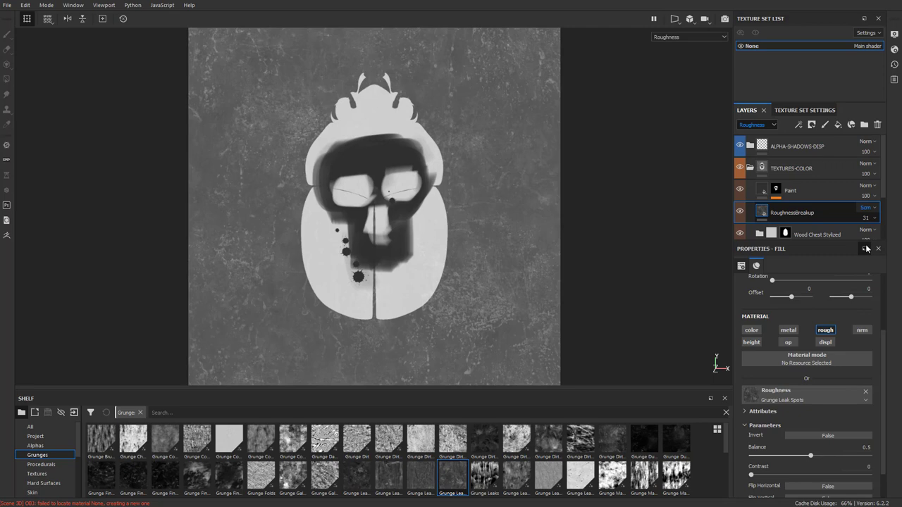
{"action": "left_click", "coordinate": [874, 219]}
{"action": "left_click_drag", "start_coordinate": [872, 235], "coordinate": [901, 236]}
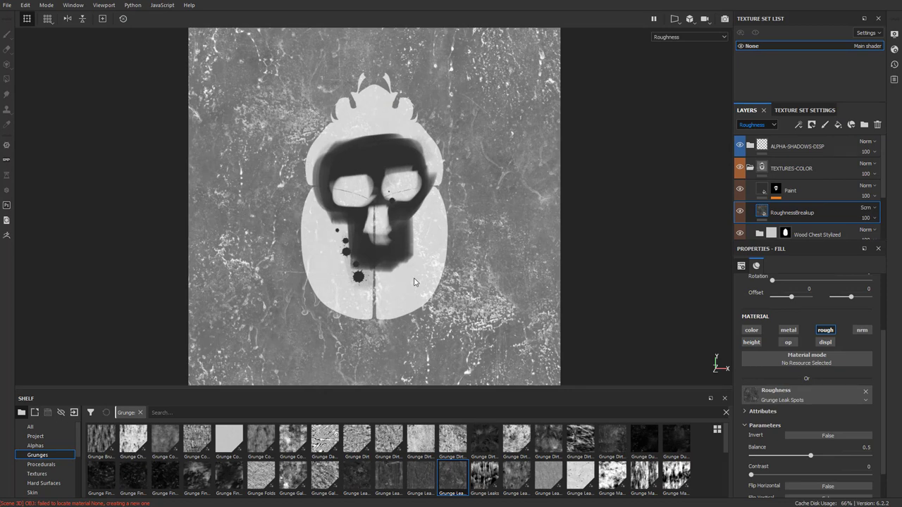
{"action": "left_click", "coordinate": [867, 208]}
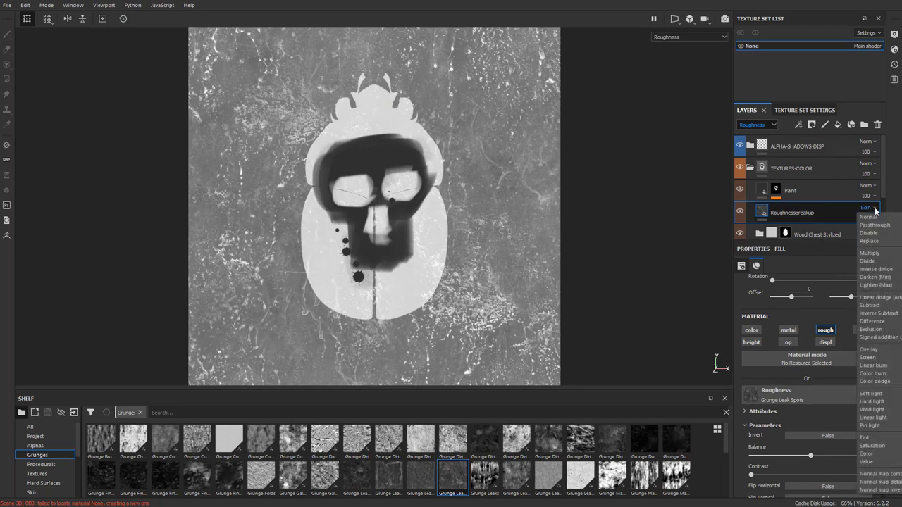
{"action": "left_click", "coordinate": [871, 260]}
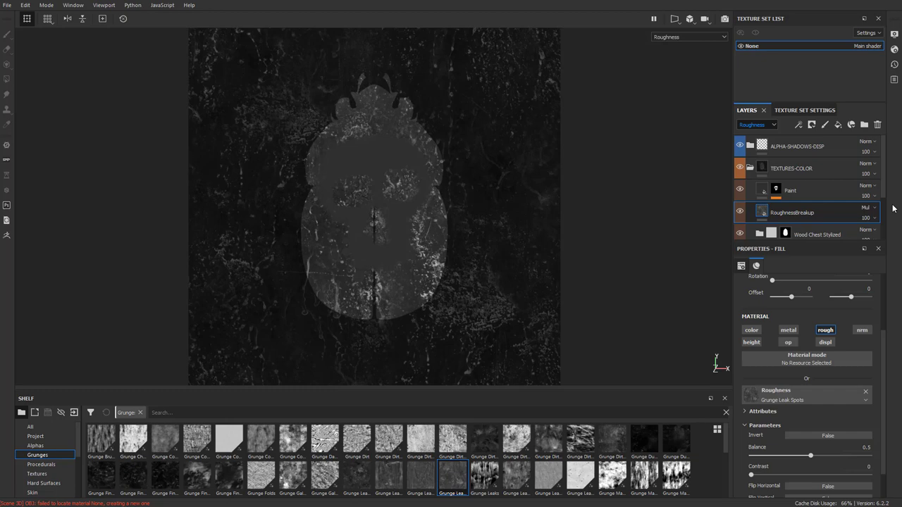
Set the RoughnessBreakup layer's roughness blending mode to Normal and its opacity to 50
{"action": "left_click", "coordinate": [866, 208]}
{"action": "left_click", "coordinate": [871, 219]}
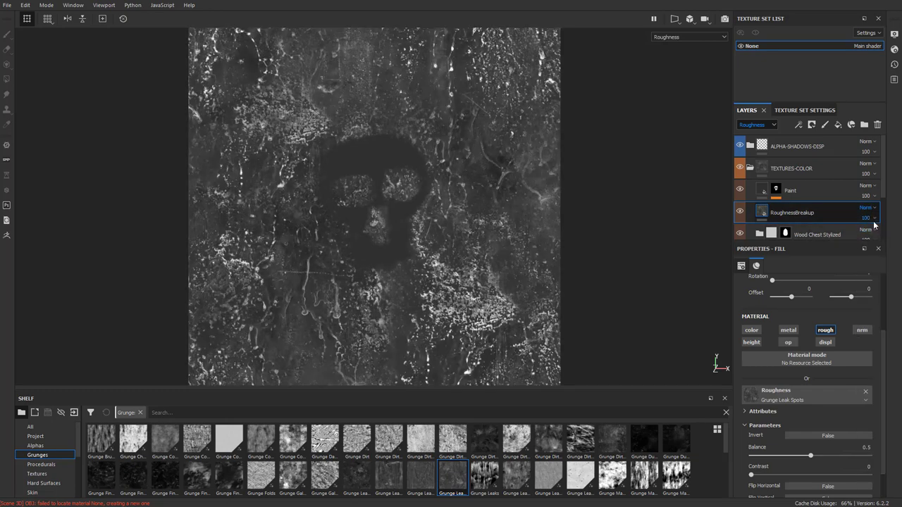
{"action": "left_click", "coordinate": [874, 219]}
{"action": "left_click_drag", "start_coordinate": [899, 236], "coordinate": [880, 241]}
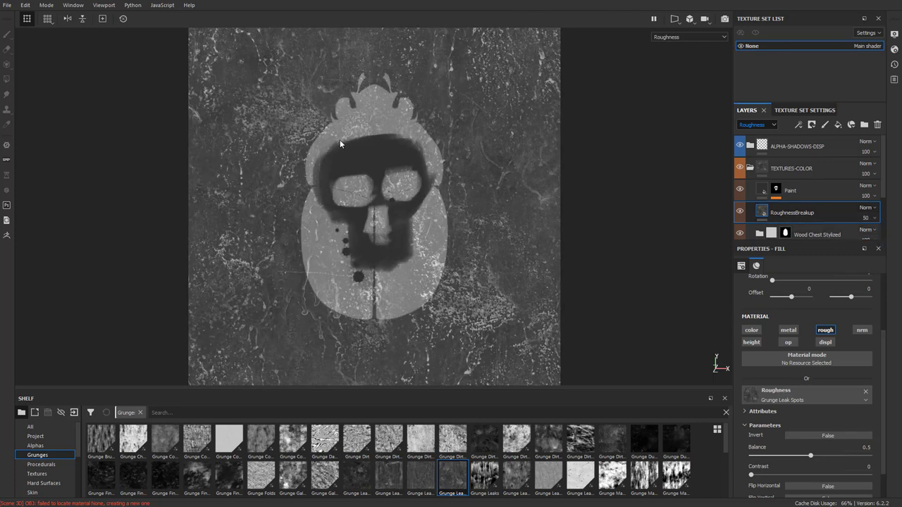
In the Material view, set the RoughnessBreakup layer's opacity to 69 and inspect the scarab under rotated light with the panels hidden
{"action": "key", "text": "m"}
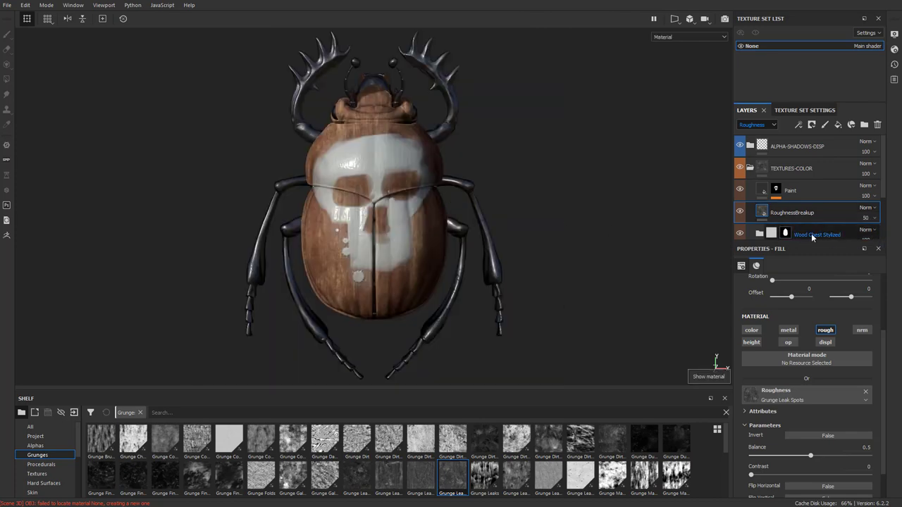
{"action": "left_click_drag", "start_coordinate": [865, 220], "coordinate": [889, 240]}
{"action": "mouse_move", "coordinate": [625, 214]}
{"action": "right_mouse_down", "text": "shift"}
{"action": "mouse_move", "coordinate": [599, 213]}
{"action": "mouse_move", "coordinate": [629, 213]}
{"action": "right_mouse_up", "text": "shift"}
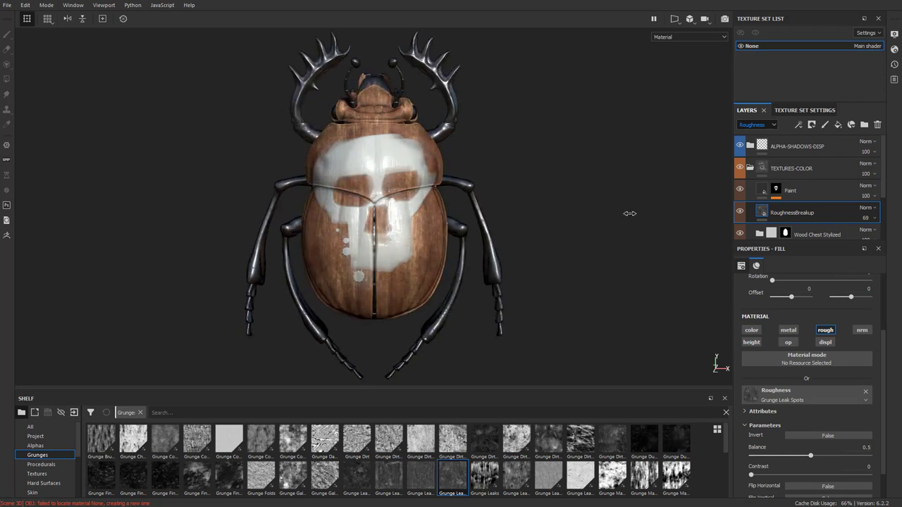
{"action": "key", "text": "Tab"}
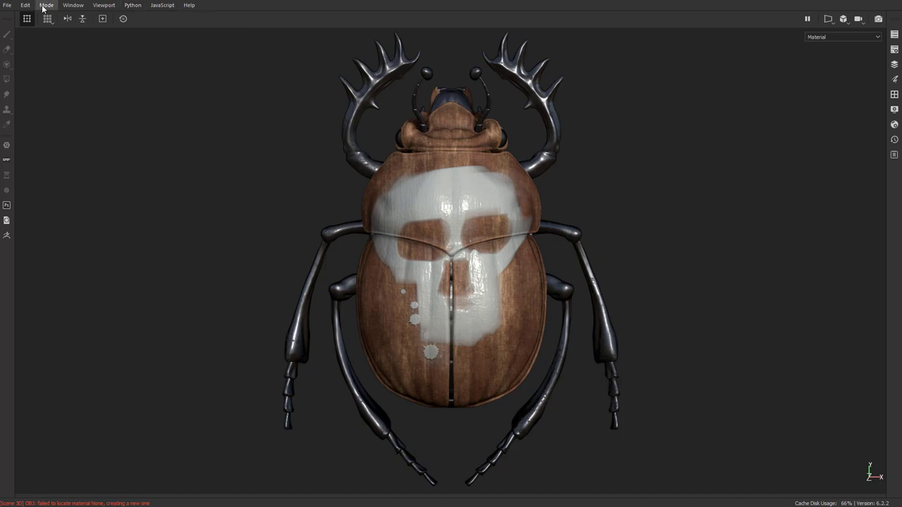
Open the texture export settings and set the output directory to the Desktop folder
{"action": "left_click", "coordinate": [7, 5]}
{"action": "left_click", "coordinate": [34, 170]}
{"action": "left_click", "coordinate": [463, 134]}
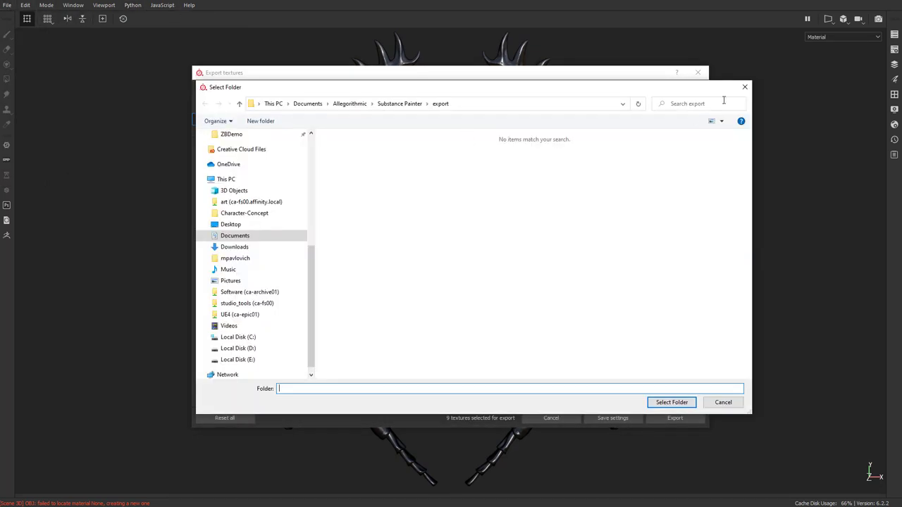
{"action": "left_click", "coordinate": [744, 88]}
{"action": "left_click", "coordinate": [495, 135]}
{"action": "left_click", "coordinate": [231, 224]}
{"action": "left_click", "coordinate": [671, 403]}
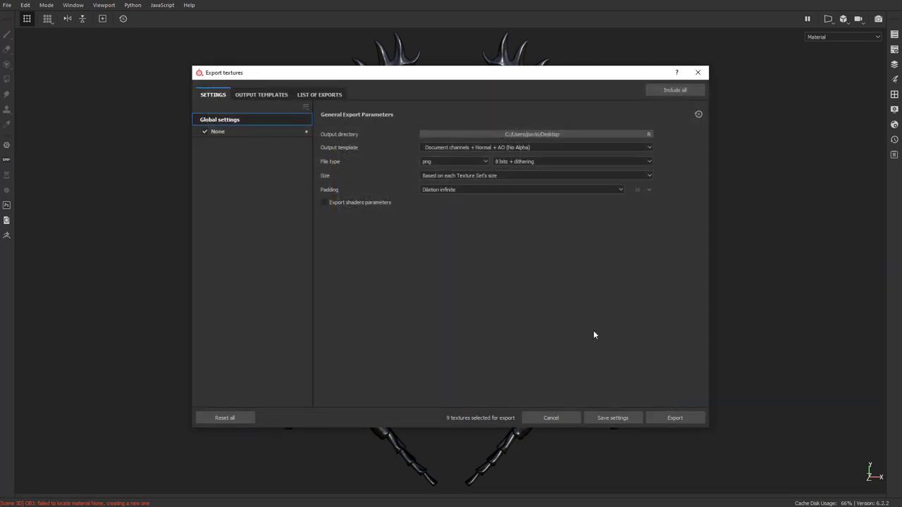
Export the scarab as a png using the 2D View output template, check the exported image and close it and the export window
{"action": "left_click", "coordinate": [502, 148]}
{"action": "left_click", "coordinate": [501, 154]}
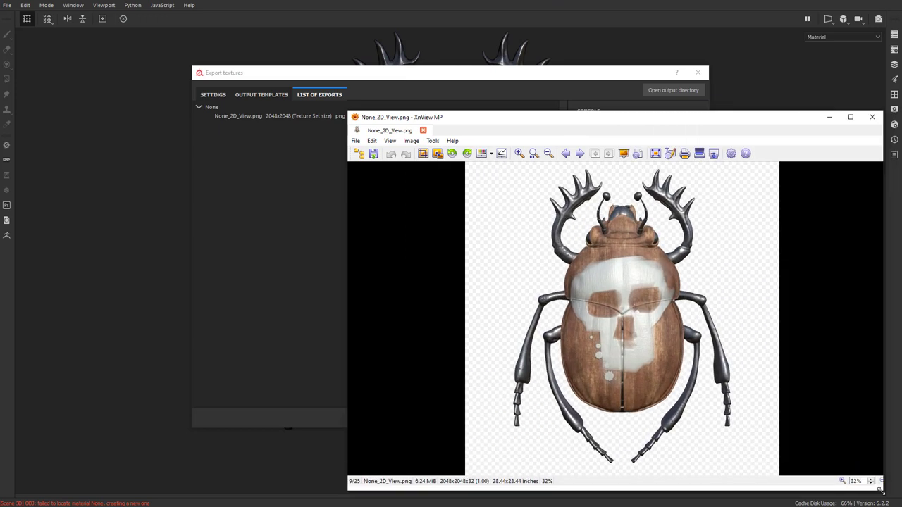
{"action": "left_click", "coordinate": [870, 116]}
{"action": "left_click", "coordinate": [697, 73]}
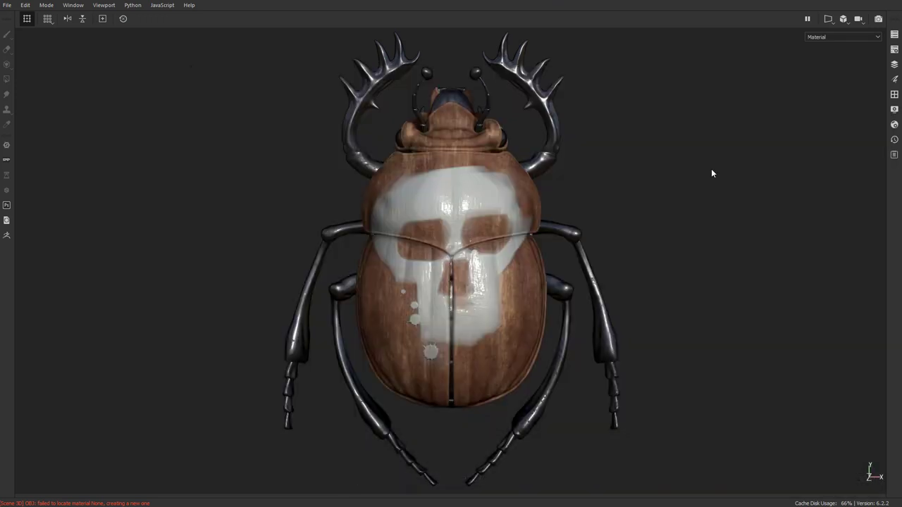
Render the scarab in Iray, enable the dome's clear color as background and rotate the environment light to 252
{"action": "left_click", "coordinate": [877, 18]}
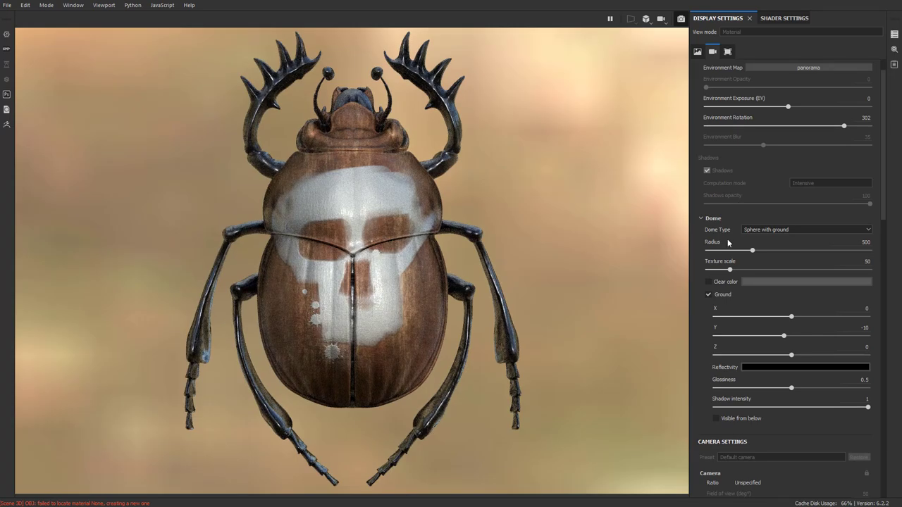
{"action": "left_click", "coordinate": [709, 281]}
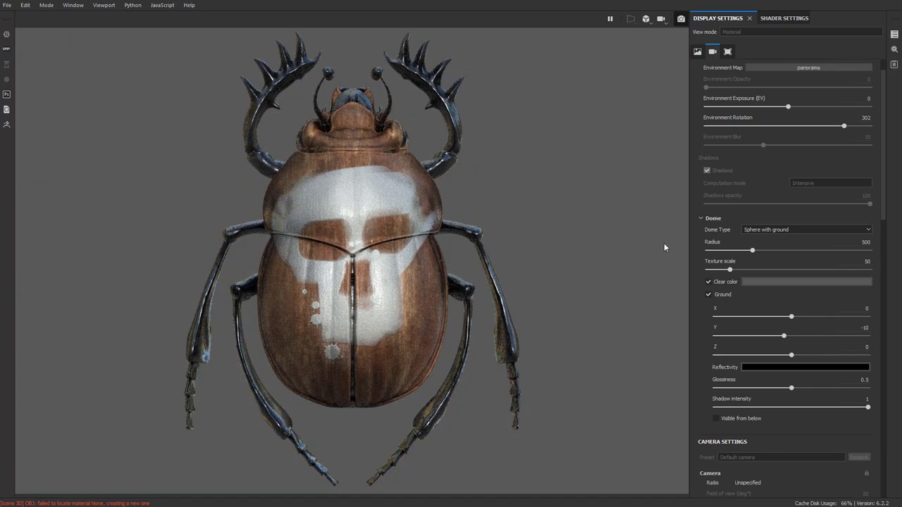
{"action": "mouse_move", "coordinate": [606, 225]}
{"action": "right_mouse_down", "text": "shift"}
{"action": "mouse_move", "coordinate": [646, 225]}
{"action": "mouse_move", "coordinate": [571, 218]}
{"action": "mouse_move", "coordinate": [613, 217]}
{"action": "mouse_move", "coordinate": [603, 218]}
{"action": "right_mouse_up", "text": "shift"}
{"action": "mouse_move", "coordinate": [545, 271]}
{"action": "right_mouse_down", "text": "shift"}
{"action": "mouse_move", "coordinate": [537, 268]}
{"action": "mouse_move", "coordinate": [556, 274]}
{"action": "right_mouse_up", "text": "shift"}
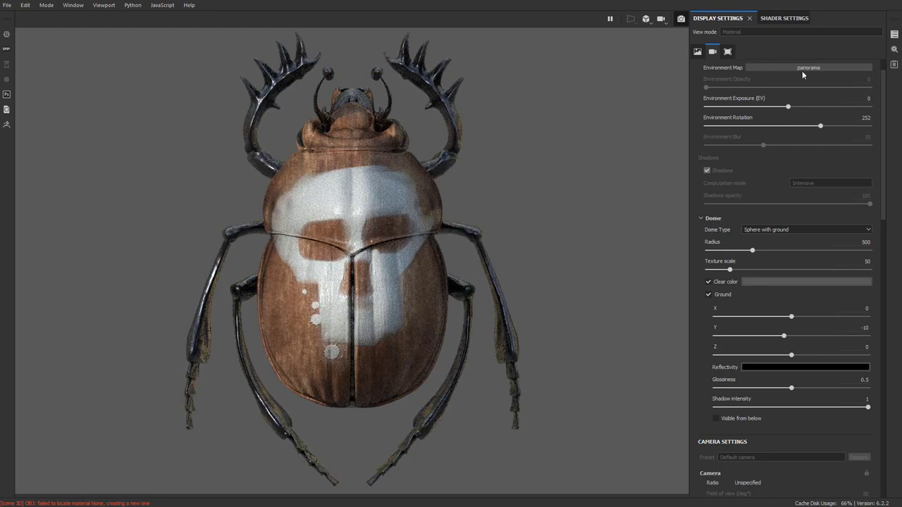
Change the environment map to Bonifacio Aragon Stairs and rotate the environment light
{"action": "left_click", "coordinate": [808, 67]}
{"action": "left_click", "coordinate": [852, 96]}
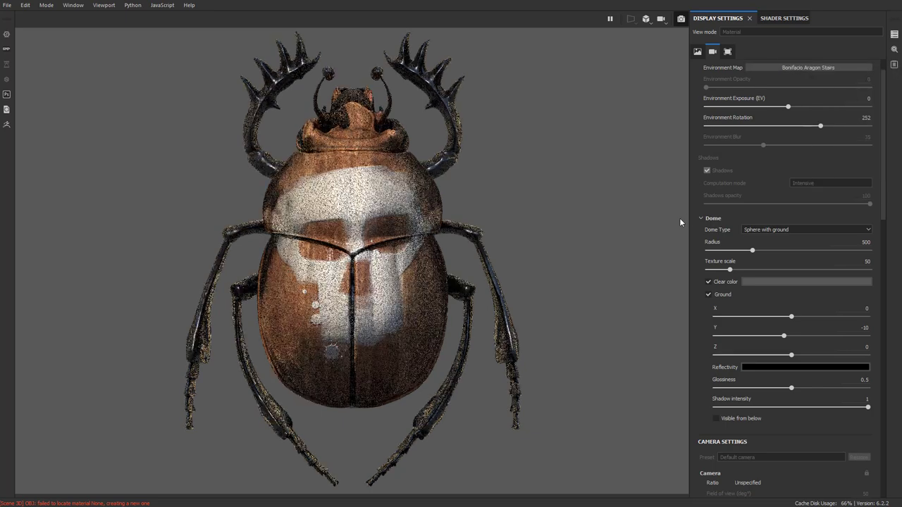
{"action": "right_click_drag", "start_coordinate": [621, 218], "coordinate": [616, 218], "text": "shift"}
Check the Iray renderer settings, return to painting mode and rotate the environment light around the scarab
{"action": "left_click", "coordinate": [895, 49]}
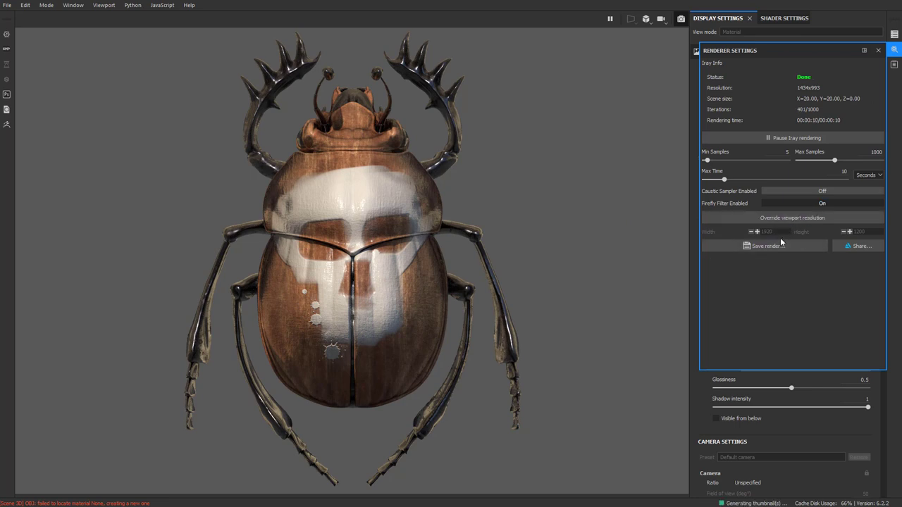
{"action": "left_click", "coordinate": [878, 50]}
{"action": "key", "text": "F9"}
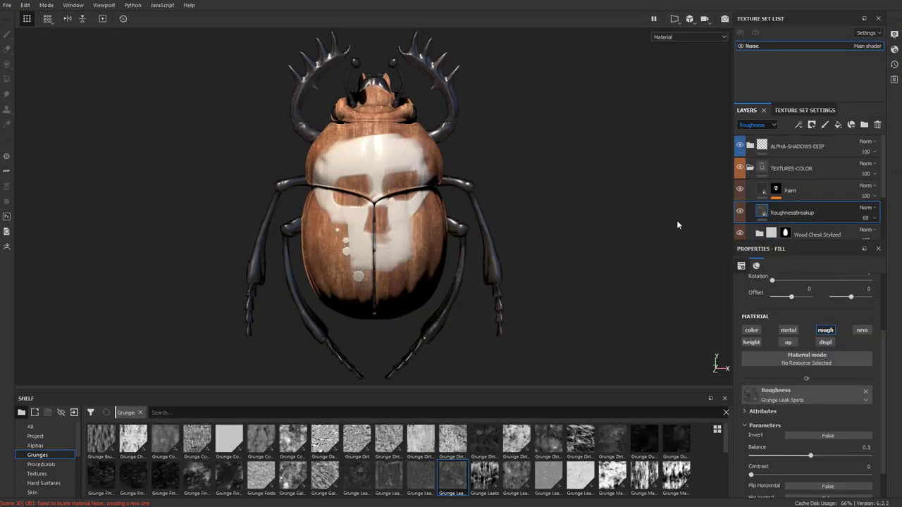
{"action": "right_click_drag", "start_coordinate": [608, 181], "coordinate": [613, 183], "text": "shift"}
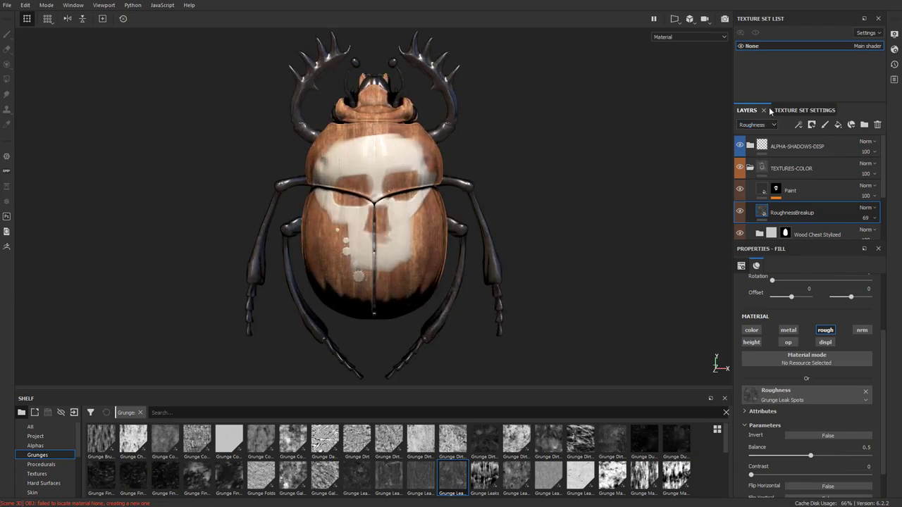
Activate post effects in the display settings and enable Glare with the Bloom shape
{"action": "left_click", "coordinate": [894, 35]}
{"action": "scroll", "coordinate": [778, 253], "scroll_direction": "down", "scroll_amount": 5}
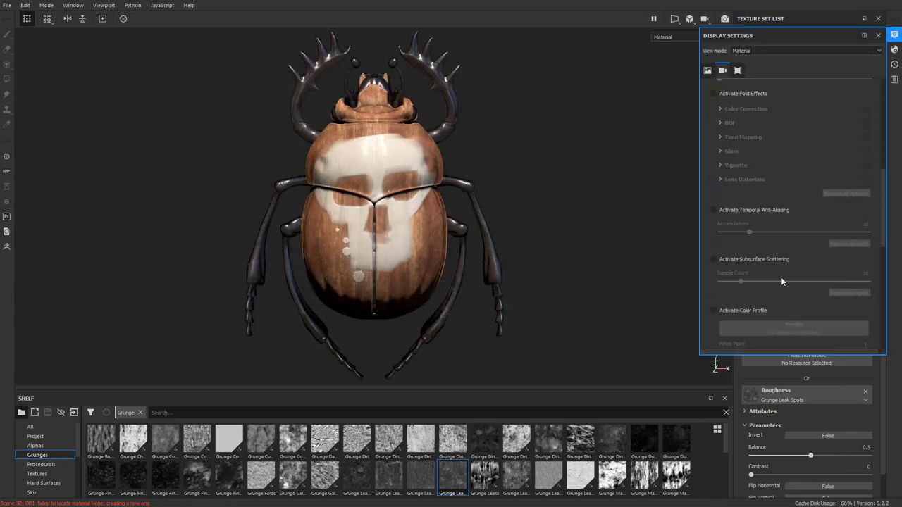
{"action": "scroll", "coordinate": [760, 239], "scroll_direction": "up", "scroll_amount": 2}
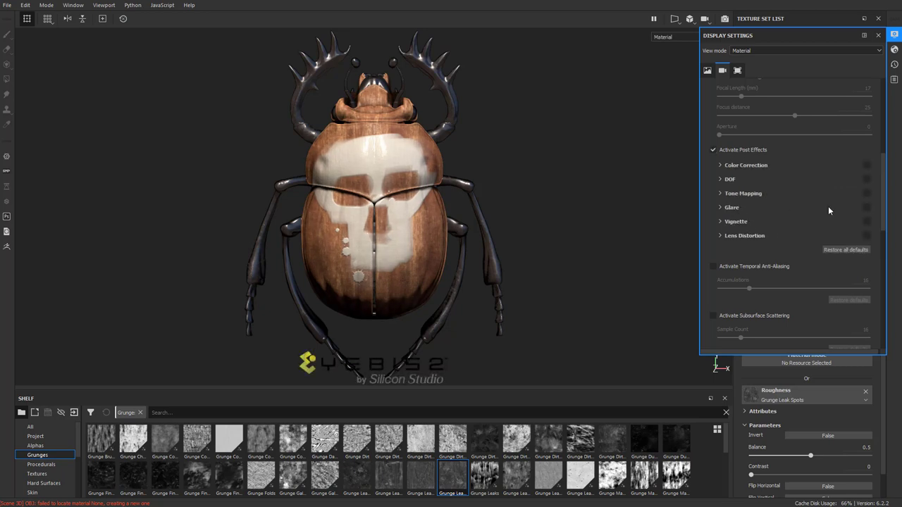
{"action": "left_click", "coordinate": [728, 209]}
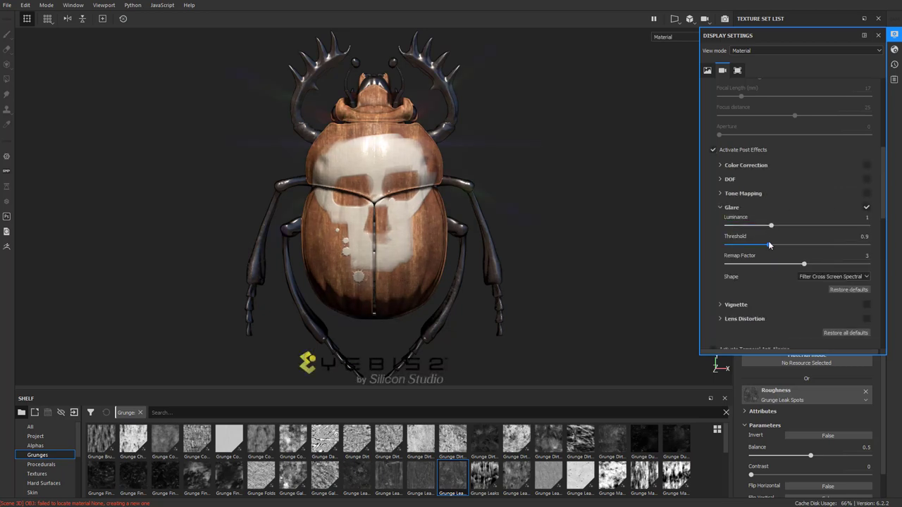
{"action": "left_click", "coordinate": [834, 277]}
{"action": "left_click", "coordinate": [832, 286]}
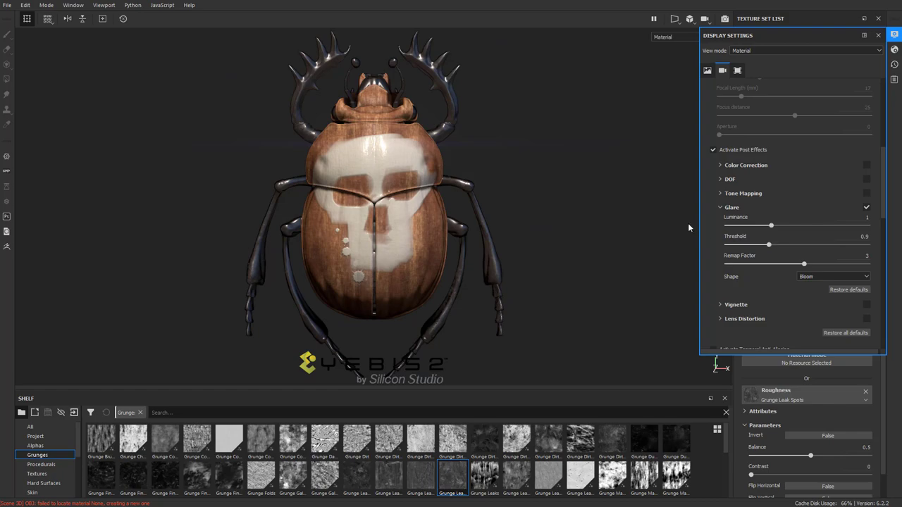